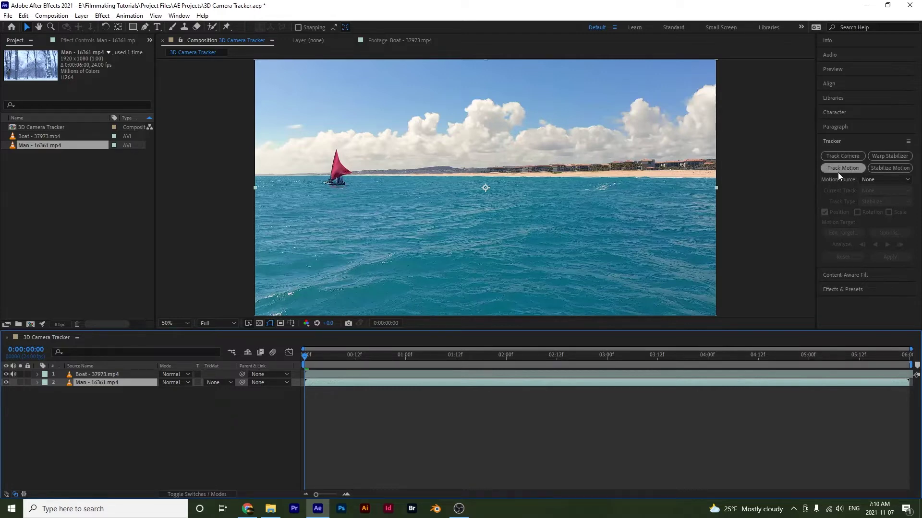
# Preview the Boat clip, then hide the Boat layer to reveal the snowy Man footage.
pyautogui.click(96, 374)
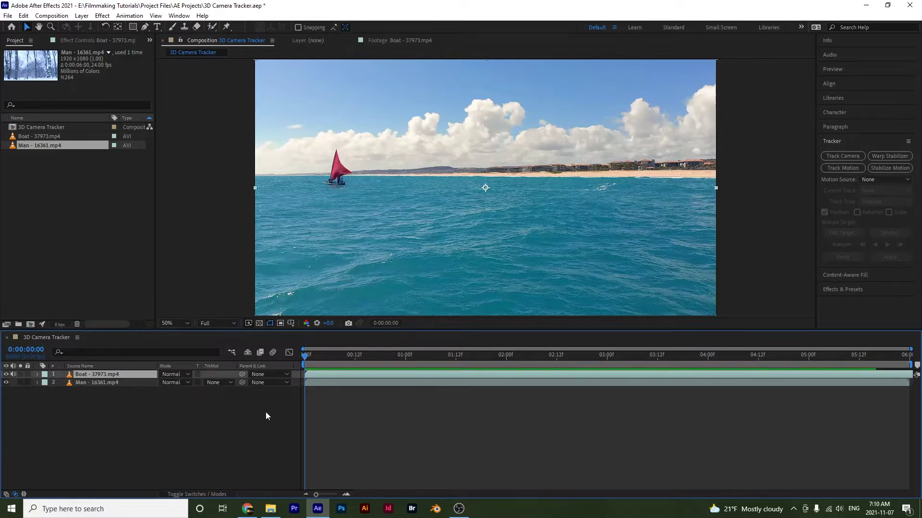
pyautogui.press('space')
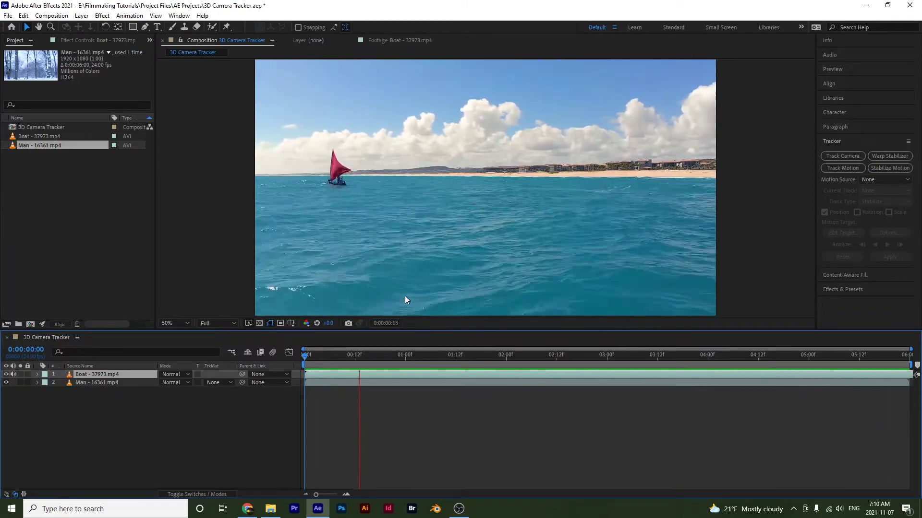
pyautogui.press('space')
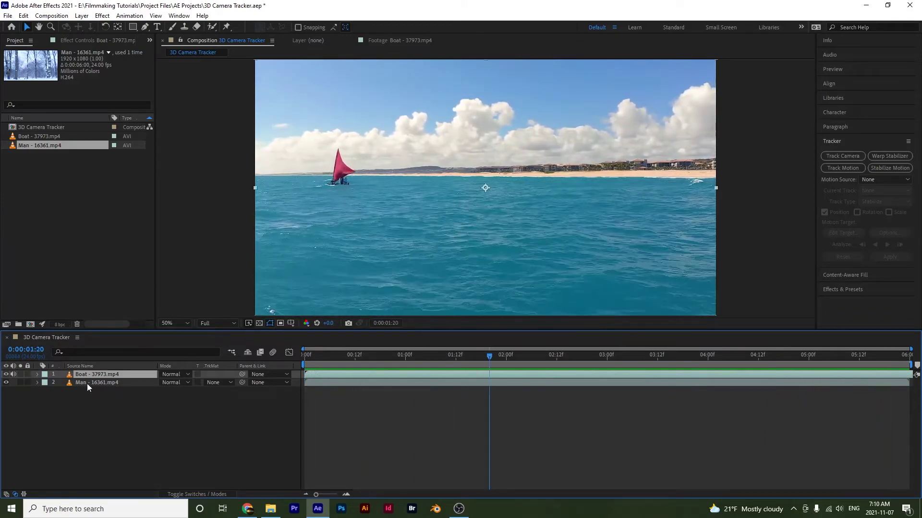
pyautogui.click(6, 374)
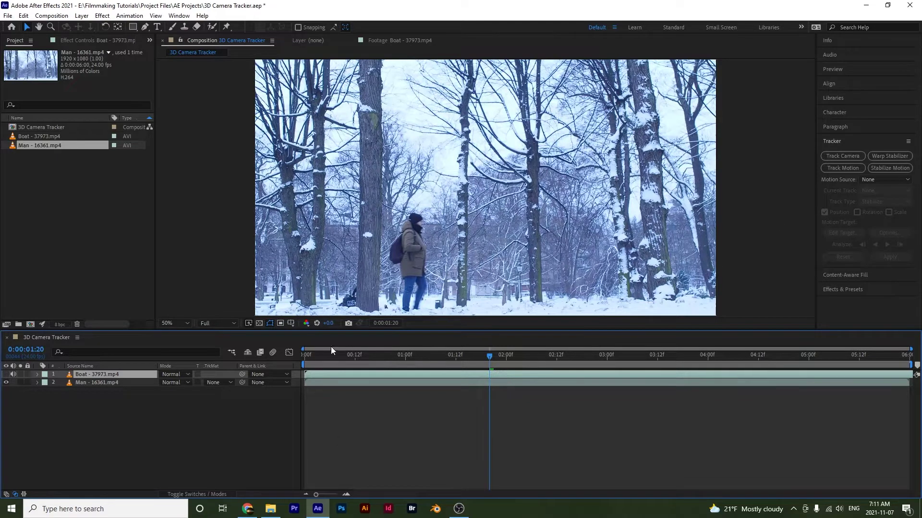
# Preview the snowy park footage from the first frame.
pyautogui.press('Home')
pyautogui.press('space')
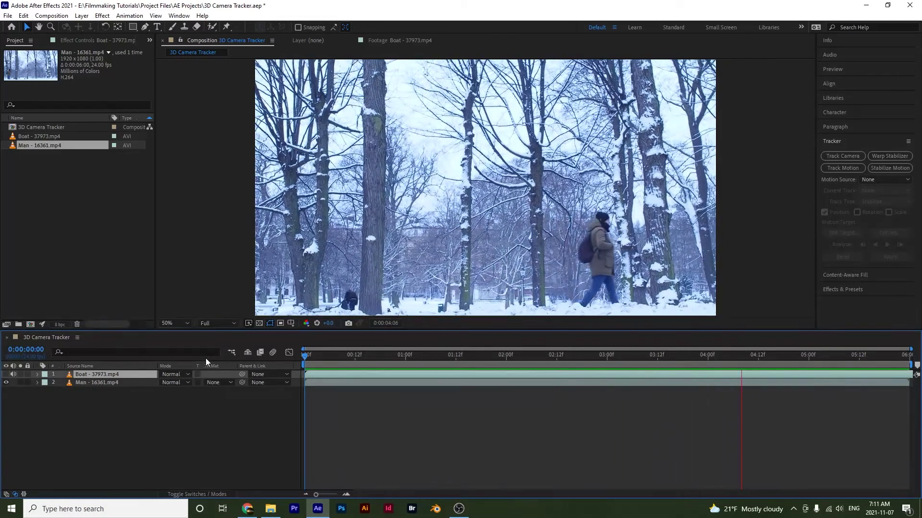
pyautogui.press('space')
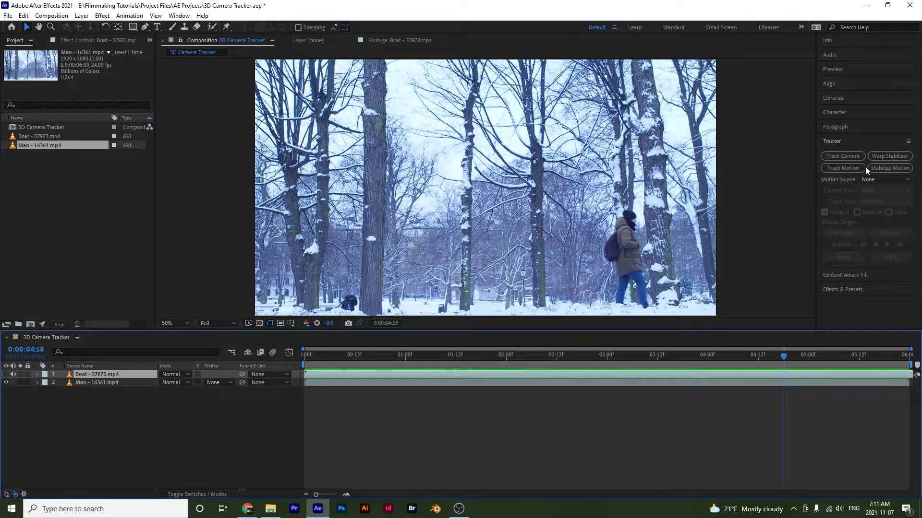
# Make the Boat layer visible again and return the playhead to frame 0.
pyautogui.click(6, 375)
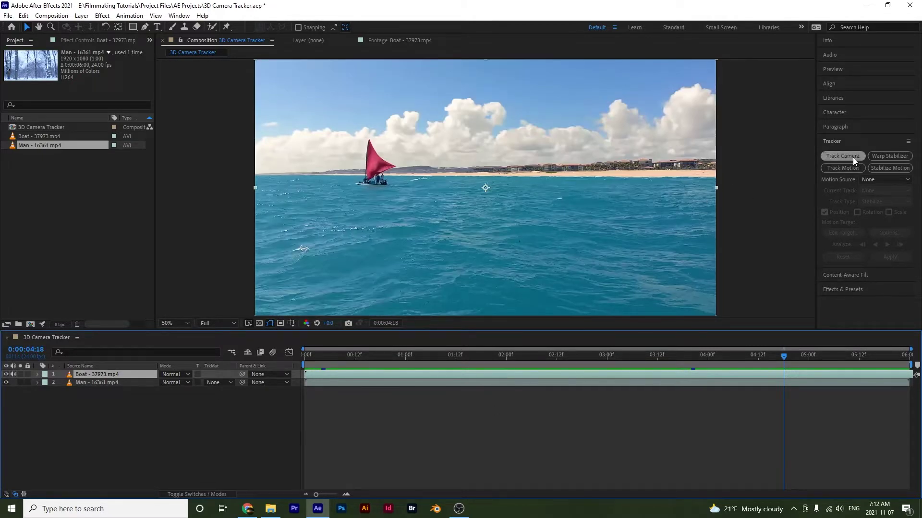
pyautogui.click(6, 375)
pyautogui.click(365, 383)
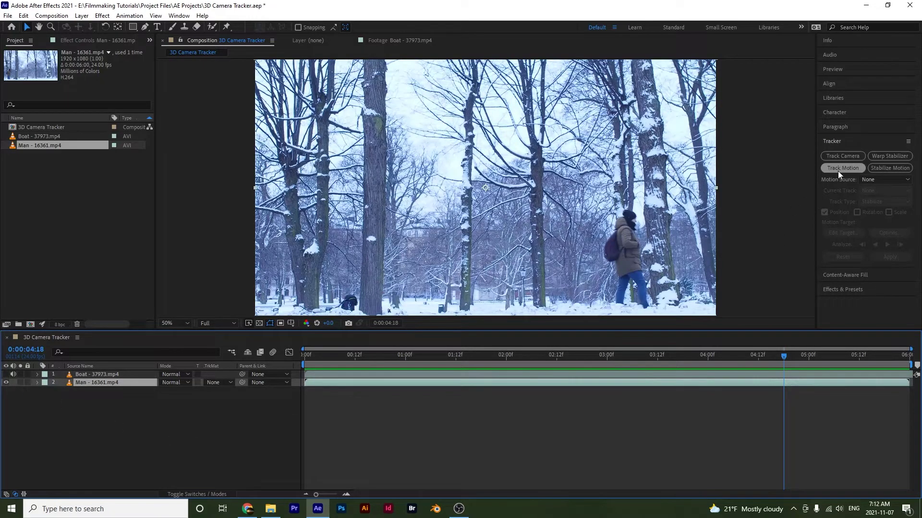
pyautogui.hotkey('ctrl', 'z')
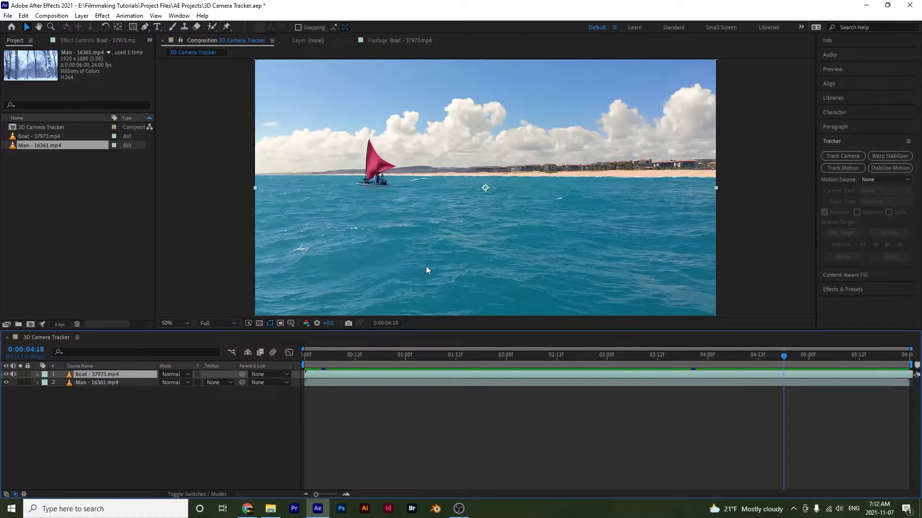
pyautogui.press('Home')
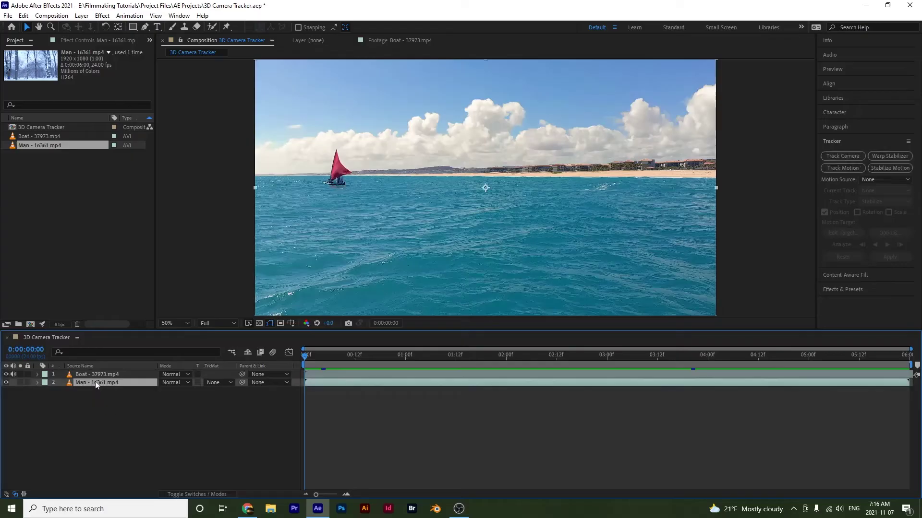
# Delete the Man - 16361.mp4 layer and run Track Camera on the Boat footage.
pyautogui.press('Delete')
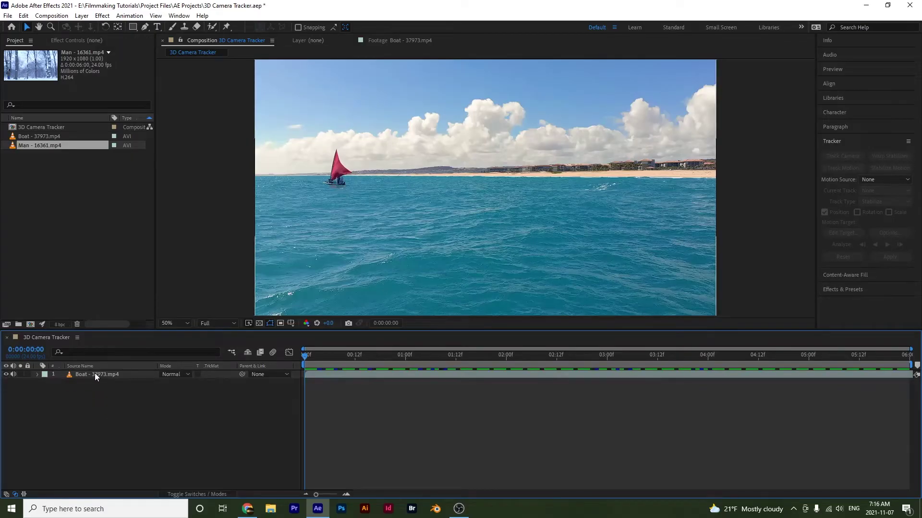
pyautogui.click(94, 374)
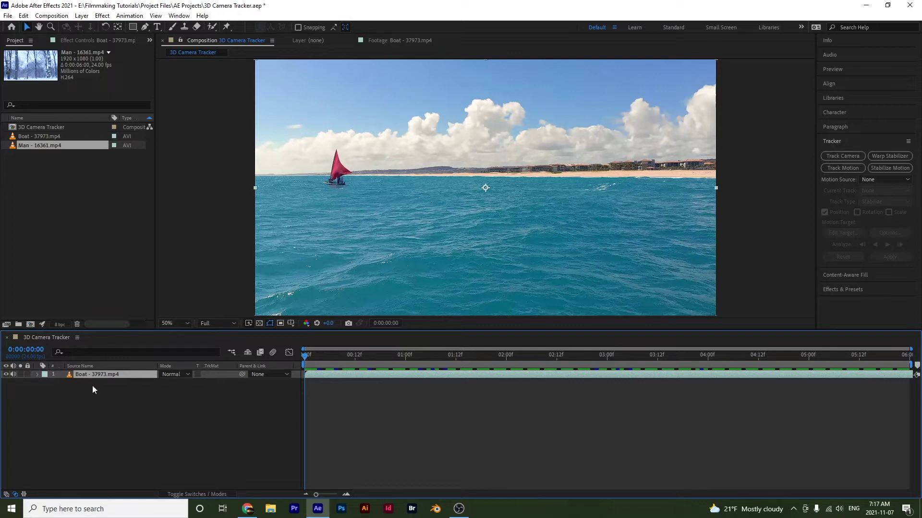
pyautogui.click(841, 156)
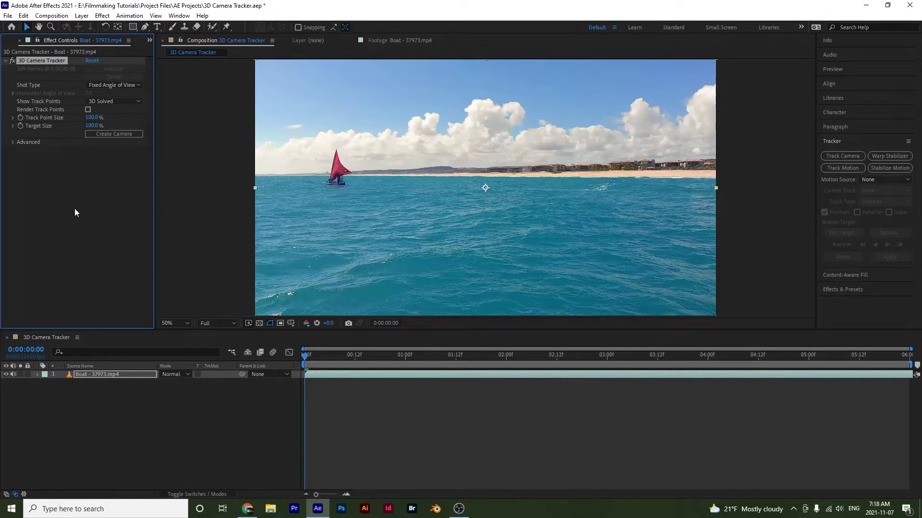
# Create the 3D Tracker Camera, reselect the 3D Camera Tracker effect, and scrub to about 3:22.
pyautogui.click(111, 134)
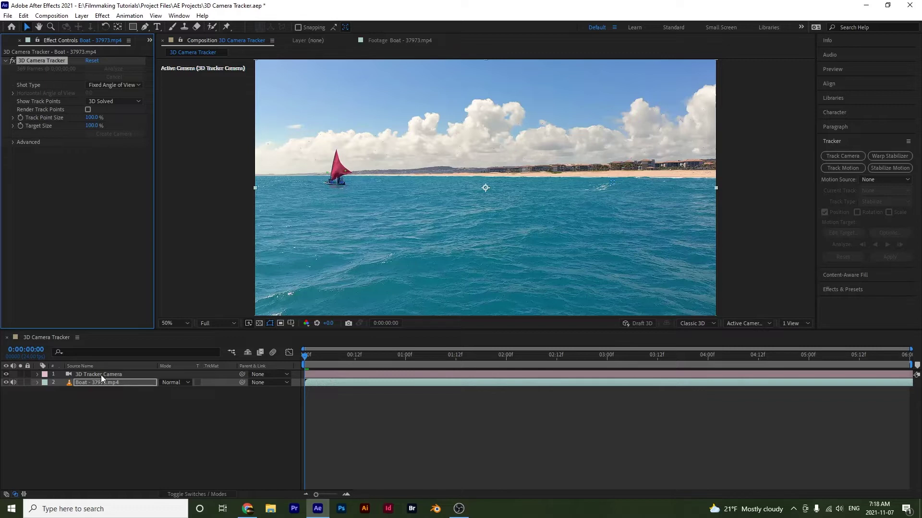
pyautogui.click(159, 419)
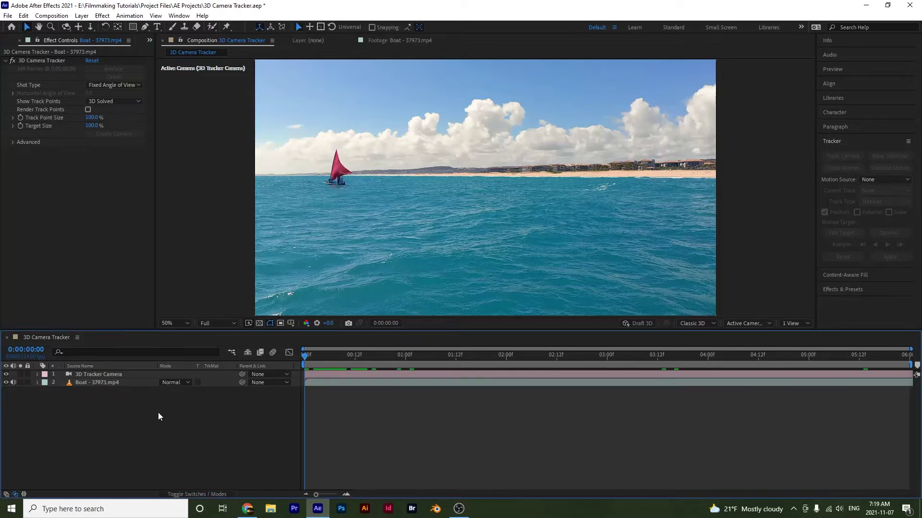
pyautogui.click(47, 60)
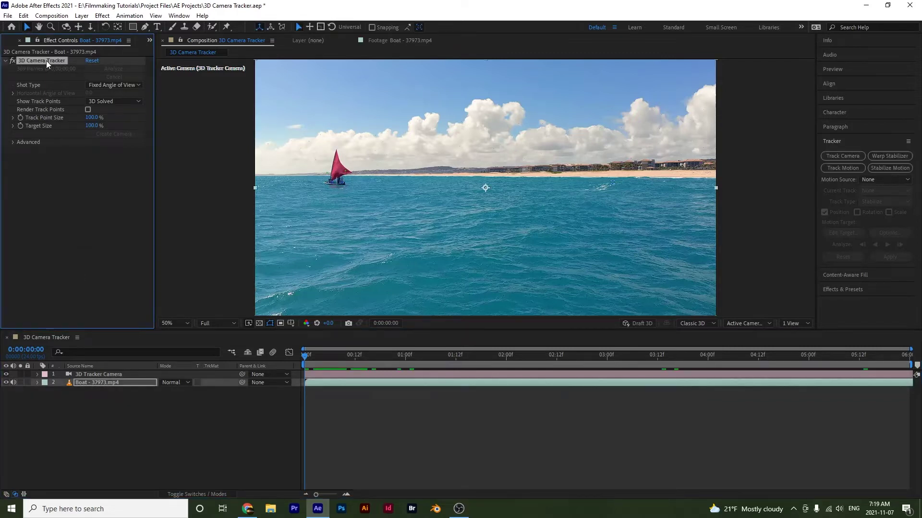
pyautogui.moveTo(333, 363); pyautogui.dragTo(699, 360)
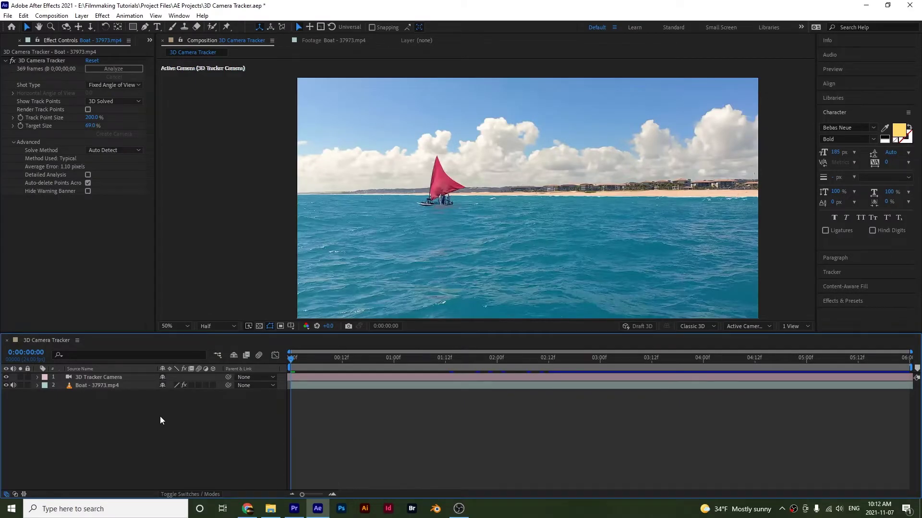
# Show the track points, leave Shot Type unchanged, and set Track Point Size 317%, Target Size 196%.
pyautogui.click(42, 59)
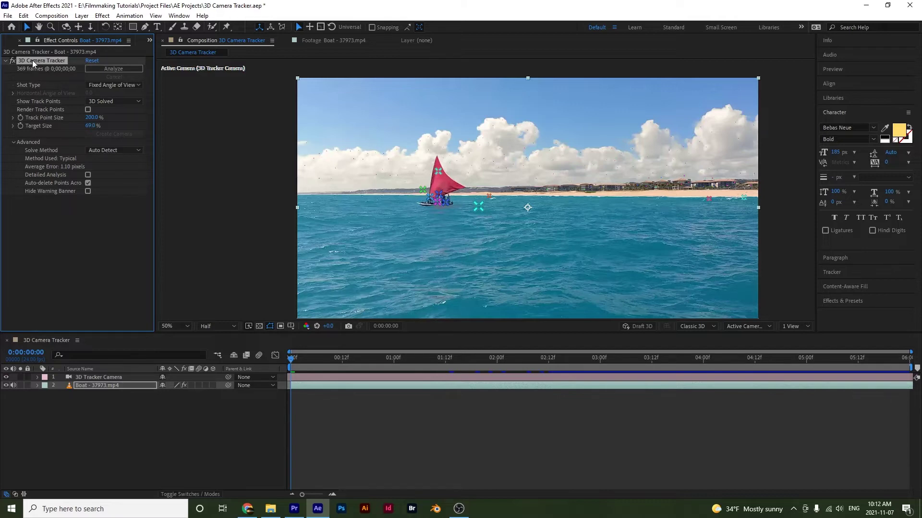
pyautogui.click(101, 86)
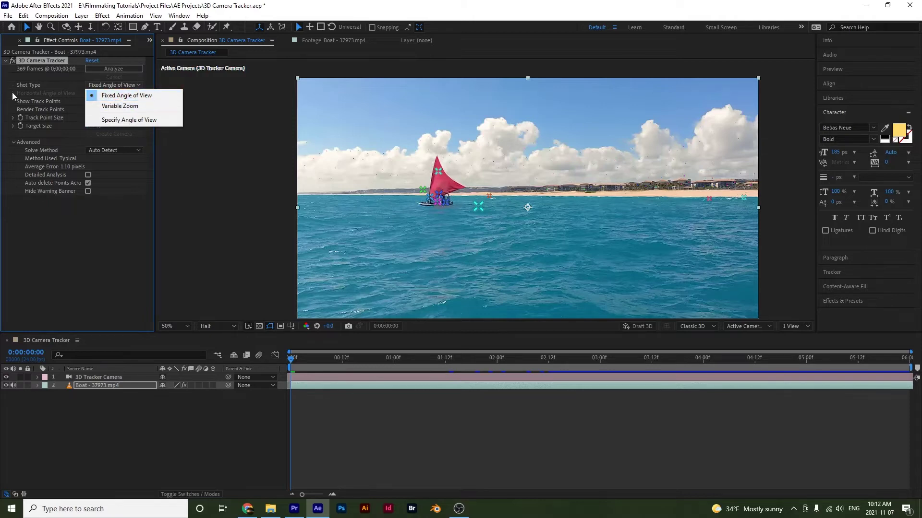
pyautogui.click(38, 96)
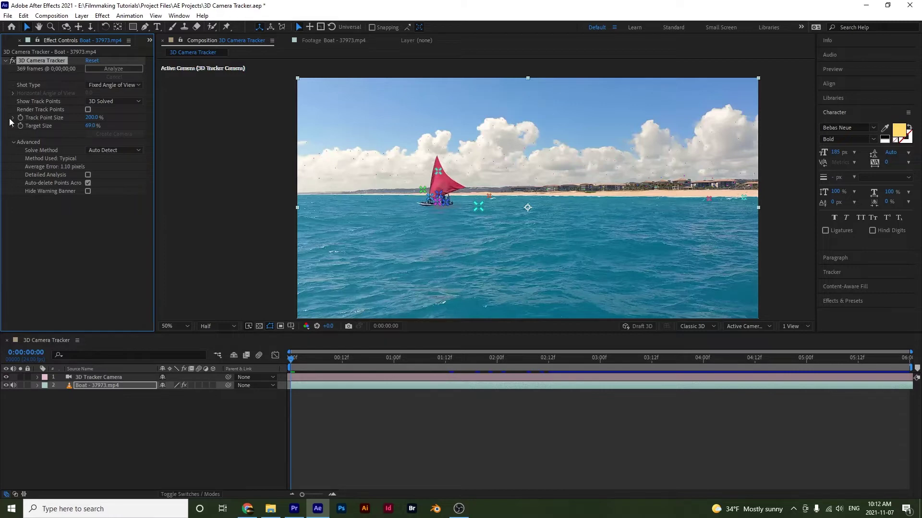
pyautogui.moveTo(91, 117); pyautogui.dragTo(155, 124)
pyautogui.moveTo(89, 128)
pyautogui.mouseDown()
pyautogui.moveTo(72, 127)
pyautogui.moveTo(82, 127)
pyautogui.mouseUp()
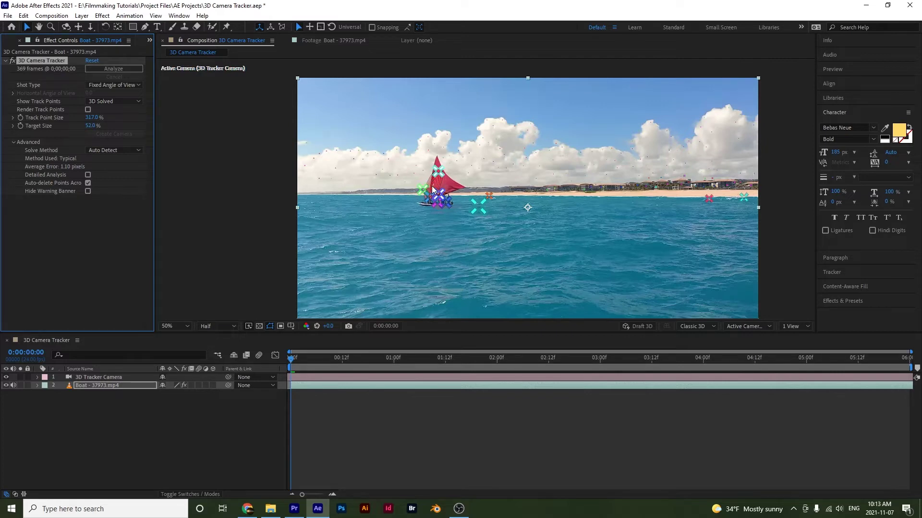
pyautogui.moveTo(90, 125); pyautogui.dragTo(161, 133)
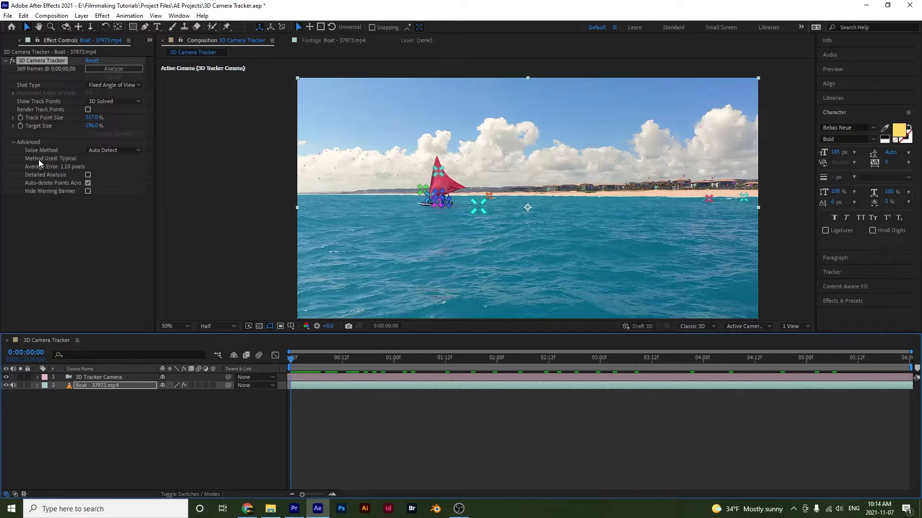
# Expose and select the 3D Tracker Camera's Position and Orientation keyframes.
pyautogui.click(84, 378)
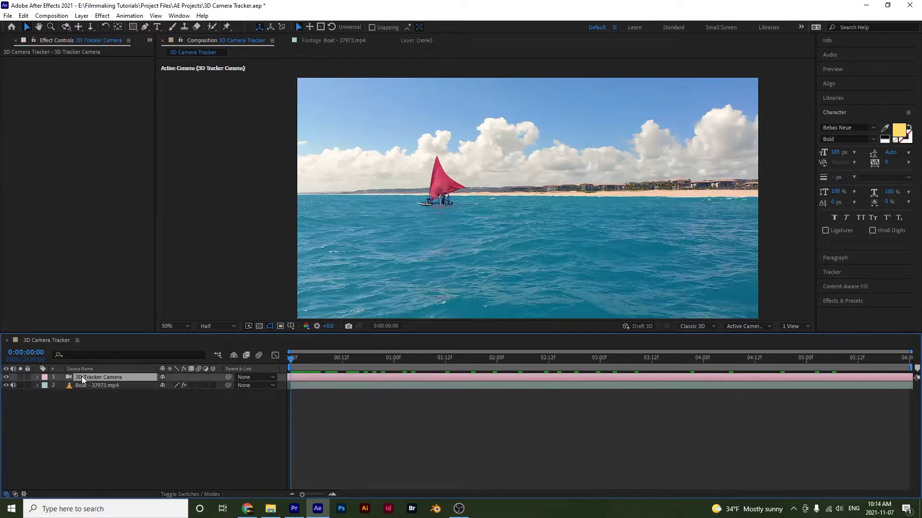
pyautogui.click(37, 378)
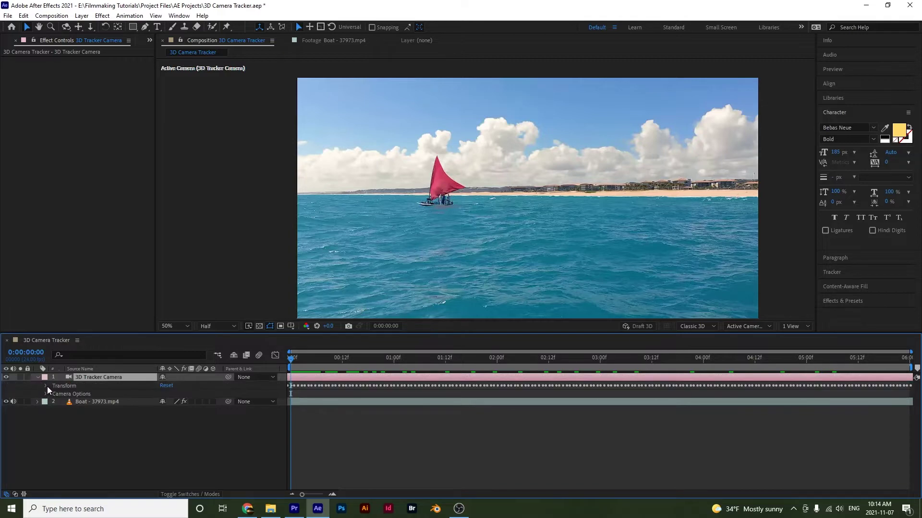
pyautogui.click(46, 386)
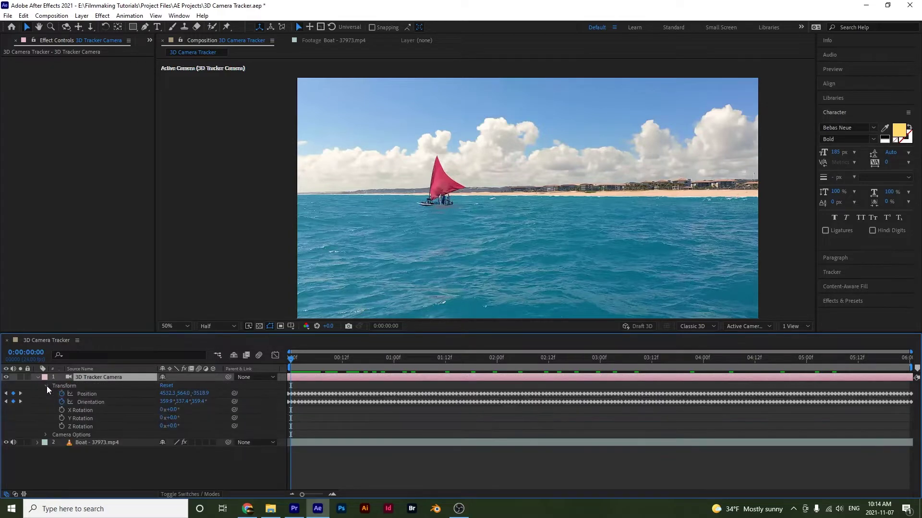
pyautogui.click(88, 394)
pyautogui.click(96, 403)
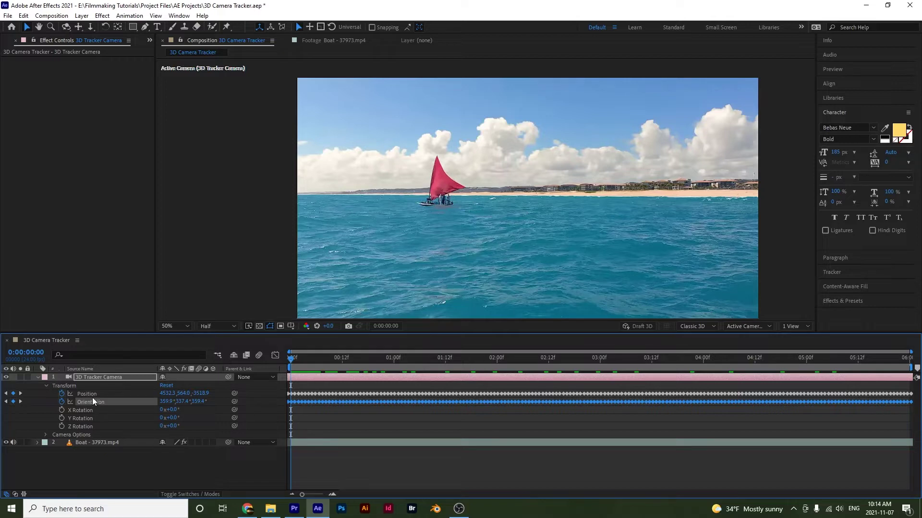
# Switch the viewer to Top view and advance to frame 13 to watch the camera path.
pyautogui.click(749, 327)
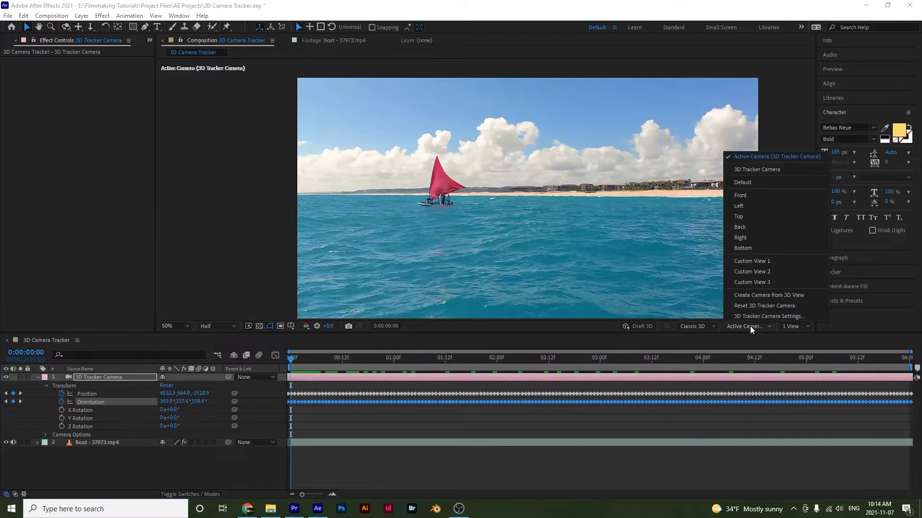
pyautogui.click(755, 217)
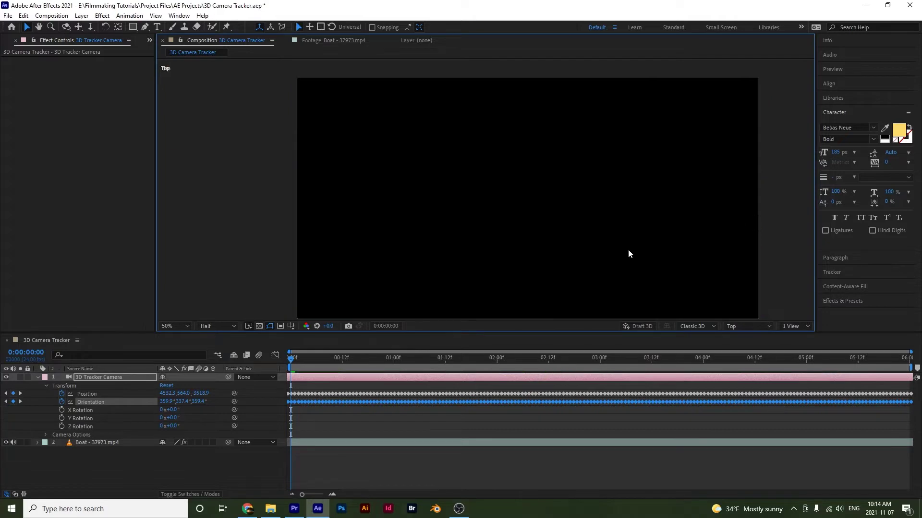
pyautogui.scroll(-4, 629, 254)
pyautogui.scroll(-1, 630, 253)
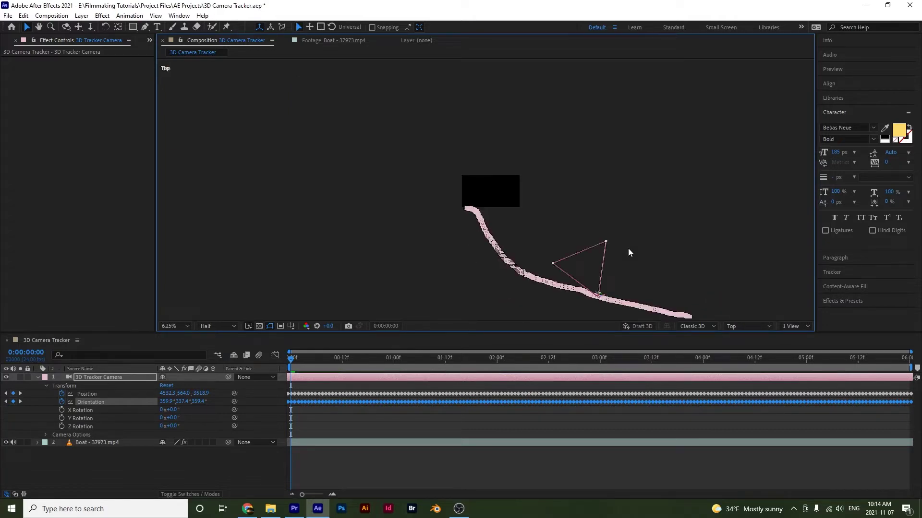
pyautogui.click(291, 360)
pyautogui.moveTo(291, 360); pyautogui.dragTo(307, 378)
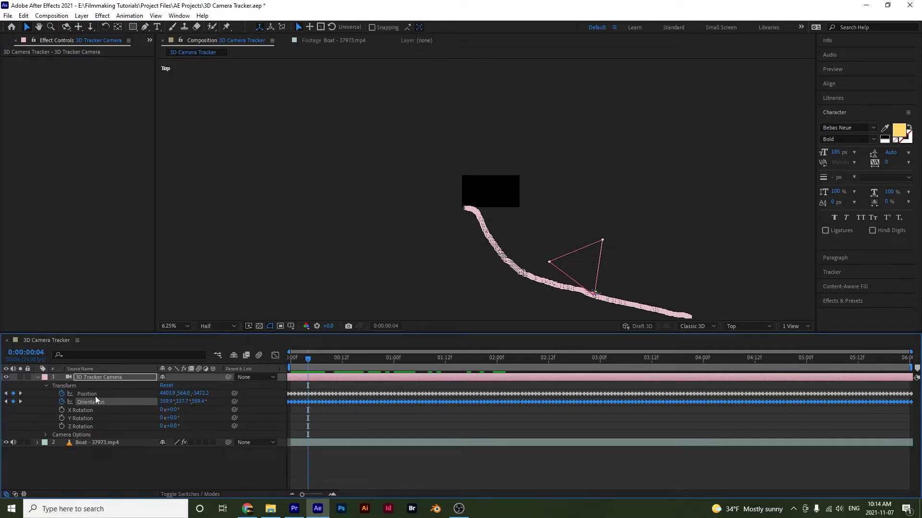
# Return to Active Camera view and show the Boat layer's solved track points at a later frame.
pyautogui.click(765, 326)
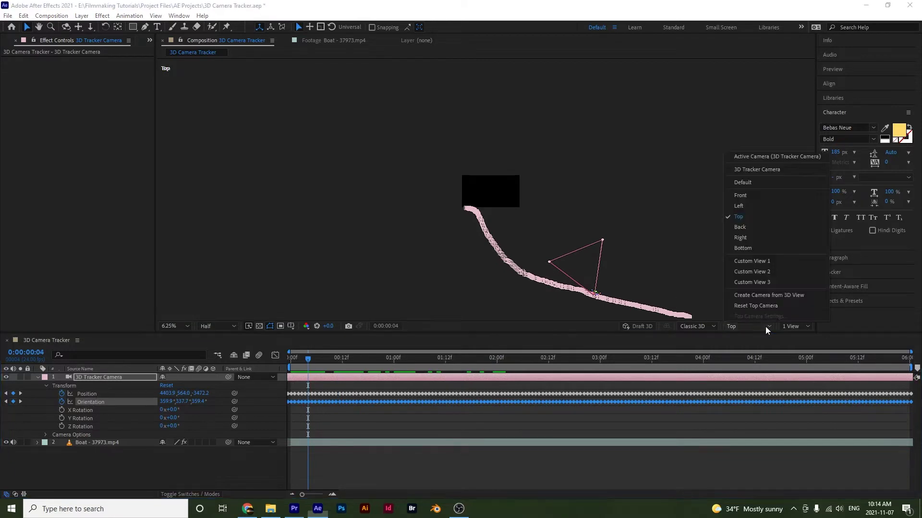
pyautogui.click(758, 160)
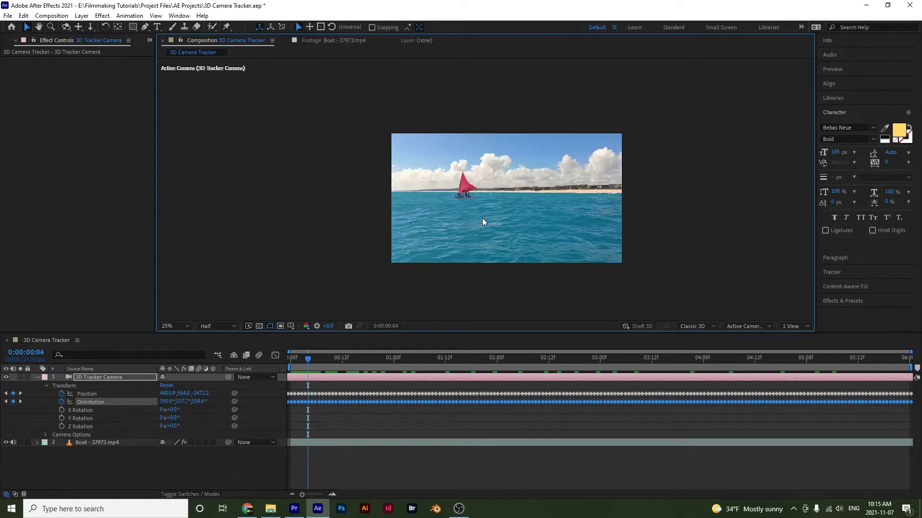
pyautogui.click(99, 442)
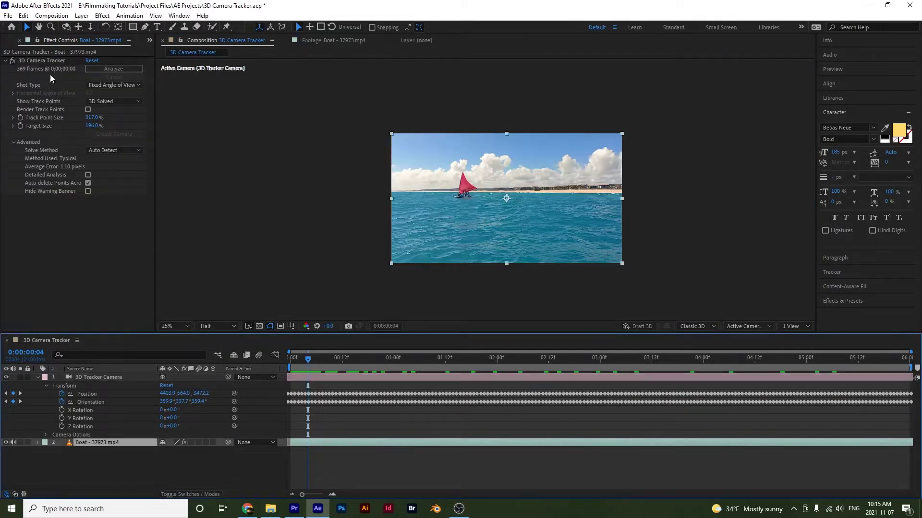
pyautogui.click(42, 60)
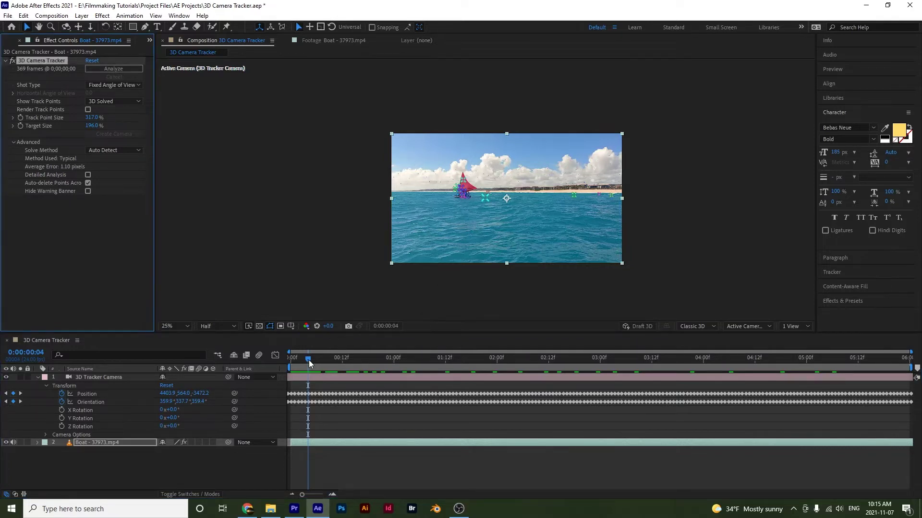
pyautogui.scroll(2, 486, 207)
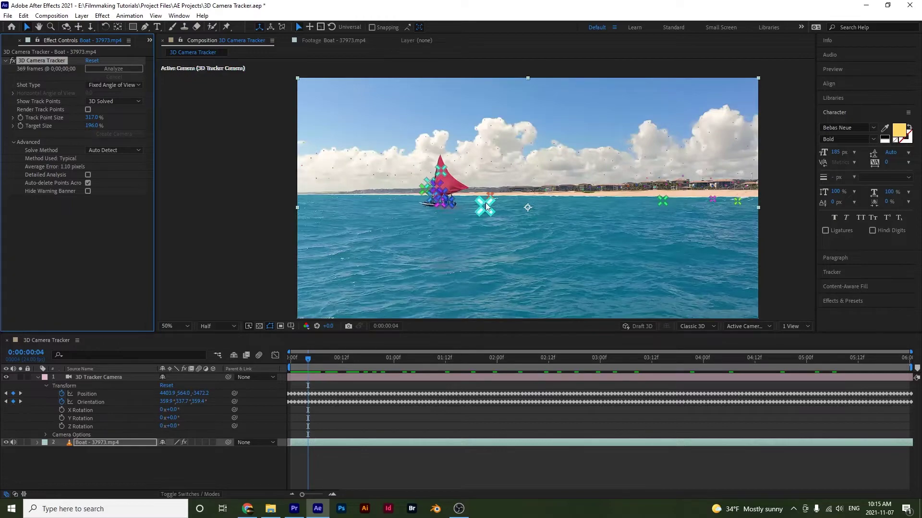
pyautogui.moveTo(305, 361); pyautogui.dragTo(376, 365)
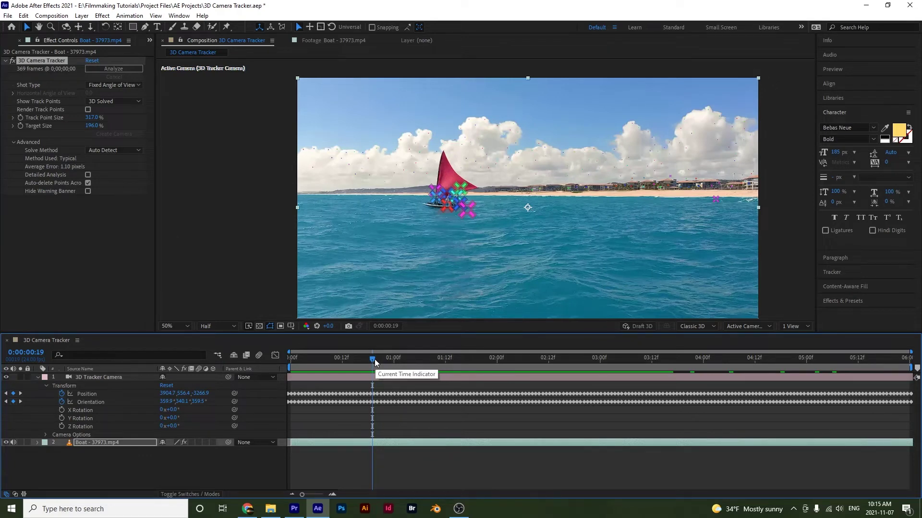
# At the first frame, try various boat, water and horizon track point selections for a target.
pyautogui.moveTo(375, 359); pyautogui.dragTo(280, 374)
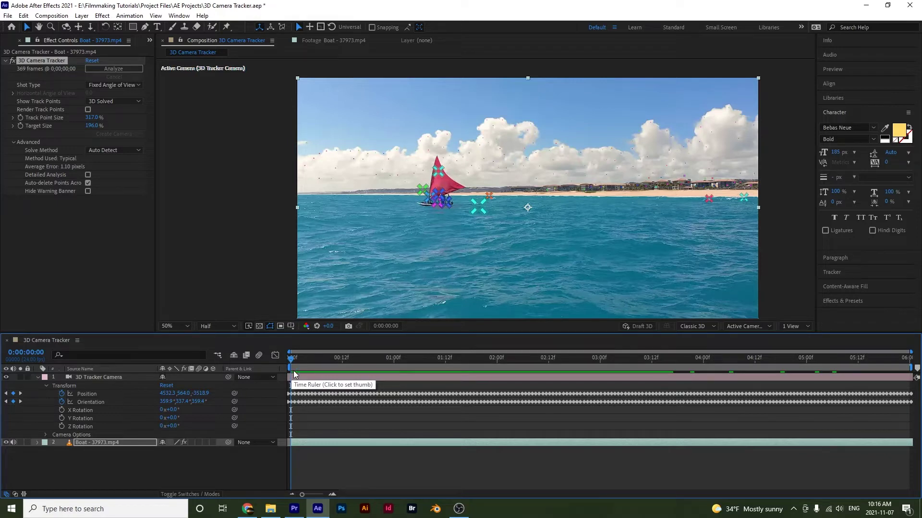
pyautogui.moveTo(437, 187)
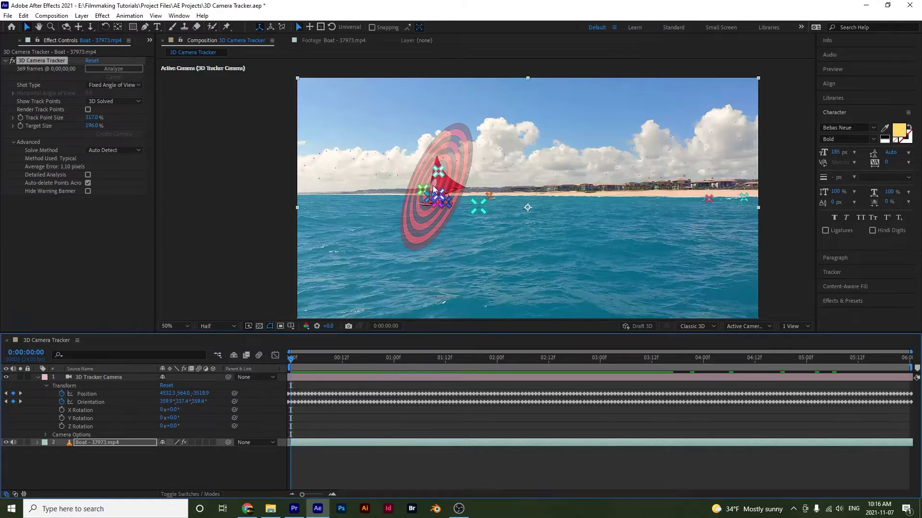
pyautogui.click(430, 191)
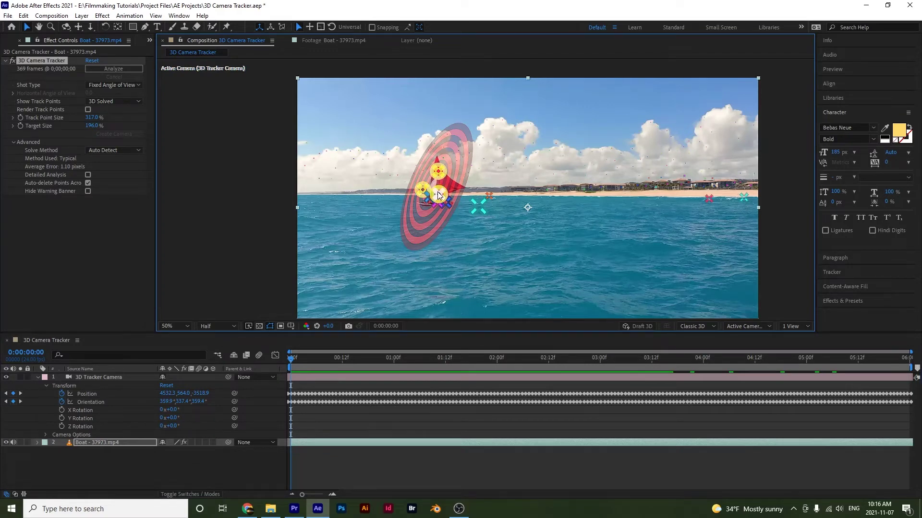
pyautogui.click(447, 232)
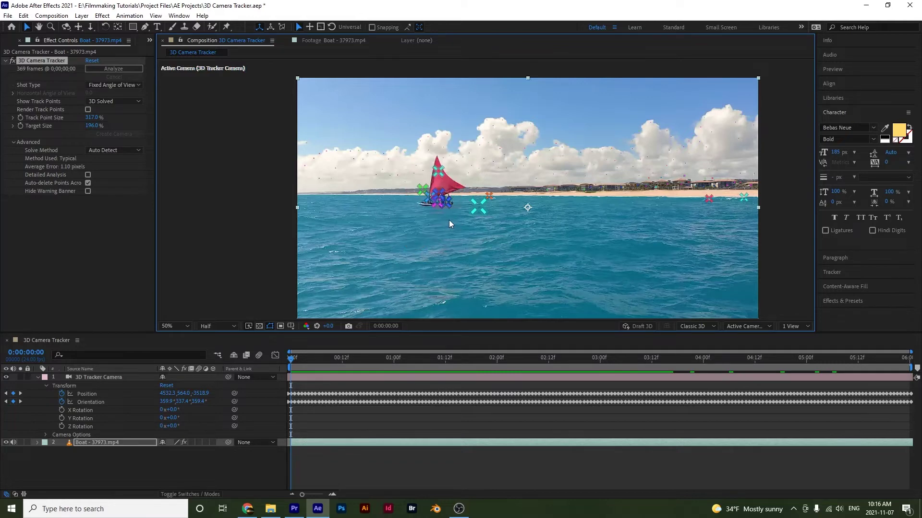
pyautogui.click(441, 198)
pyautogui.moveTo(492, 198); pyautogui.dragTo(468, 211)
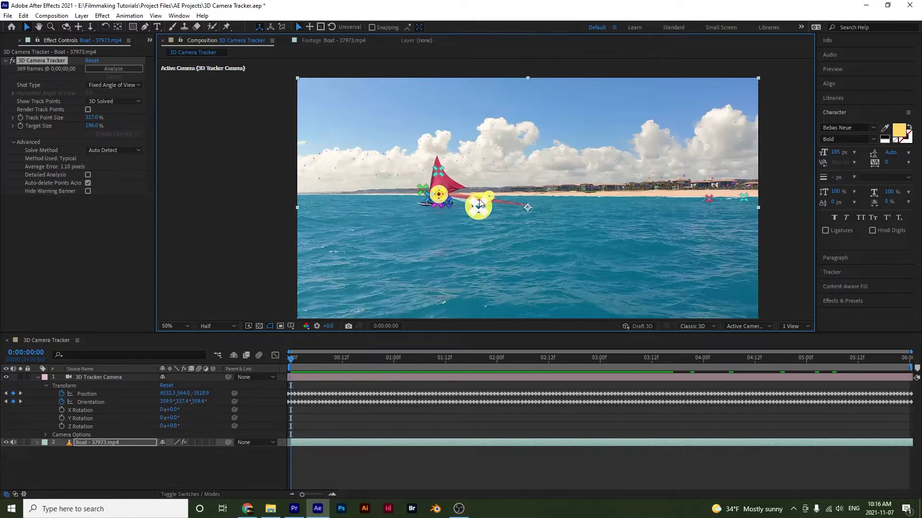
pyautogui.click(709, 199)
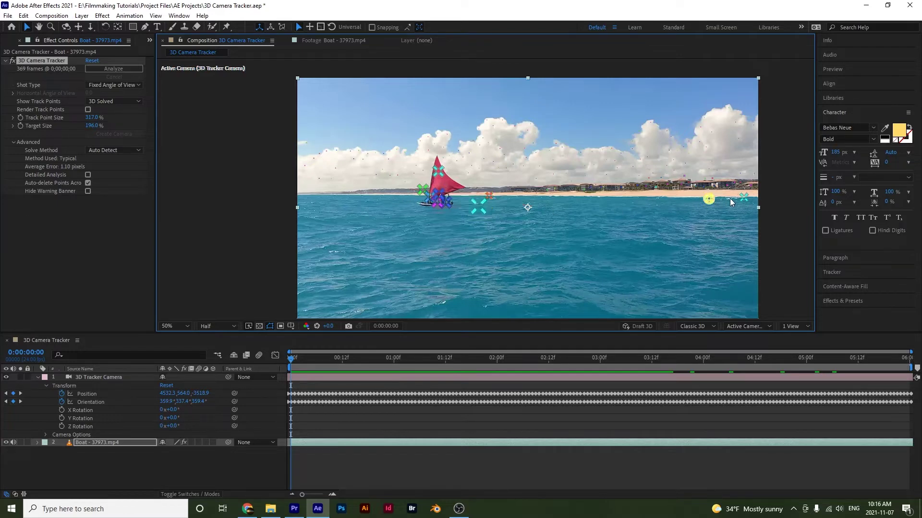
pyautogui.keyDown('shift'); pyautogui.click(744, 198); pyautogui.keyUp('shift')
pyautogui.keyDown('shift'); pyautogui.click(478, 206); pyautogui.keyUp('shift')
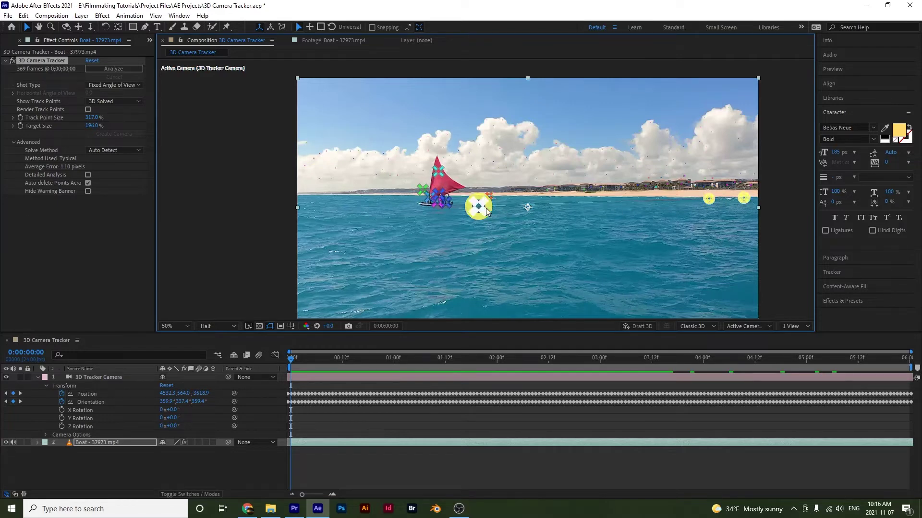
pyautogui.click(423, 190)
pyautogui.keyDown('shift'); pyautogui.click(437, 171); pyautogui.keyUp('shift')
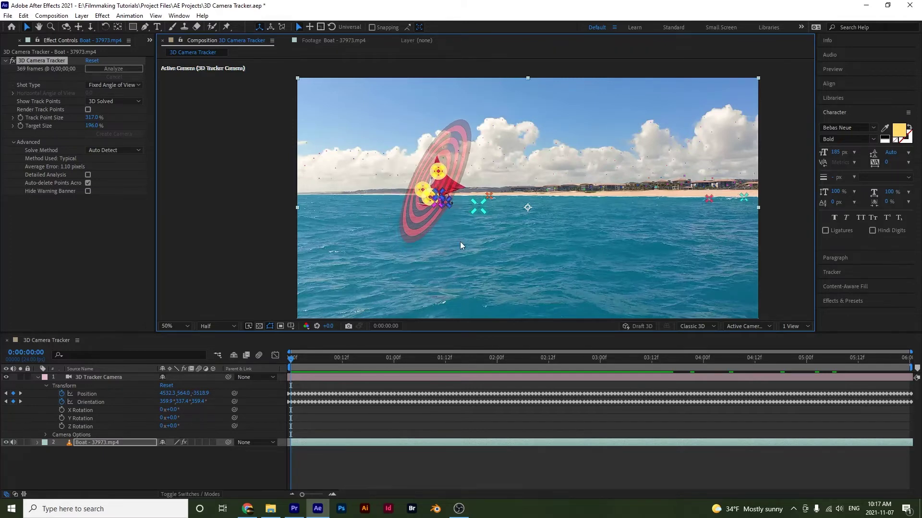
pyautogui.click(445, 260)
# Test a target at a later frame, then at frame 0 select boat points placing the target on the sail.
pyautogui.moveTo(396, 361); pyautogui.dragTo(452, 364)
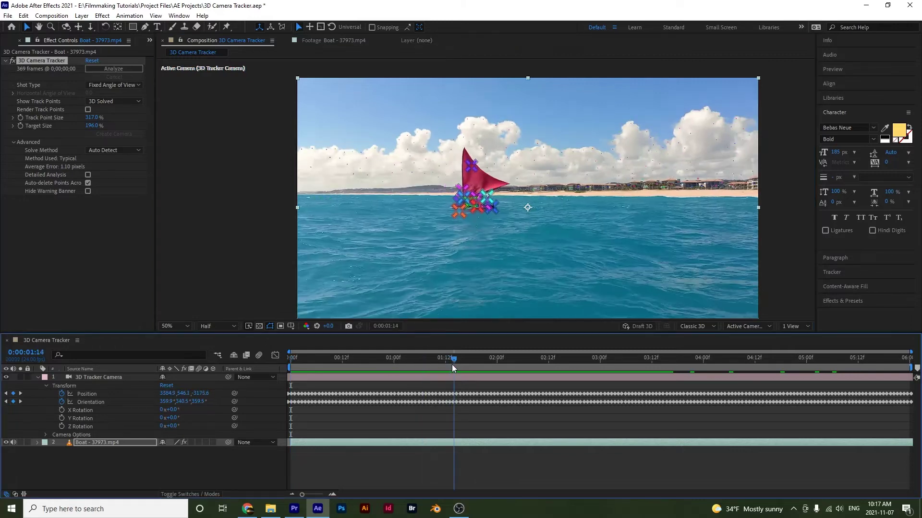
pyautogui.click(463, 191)
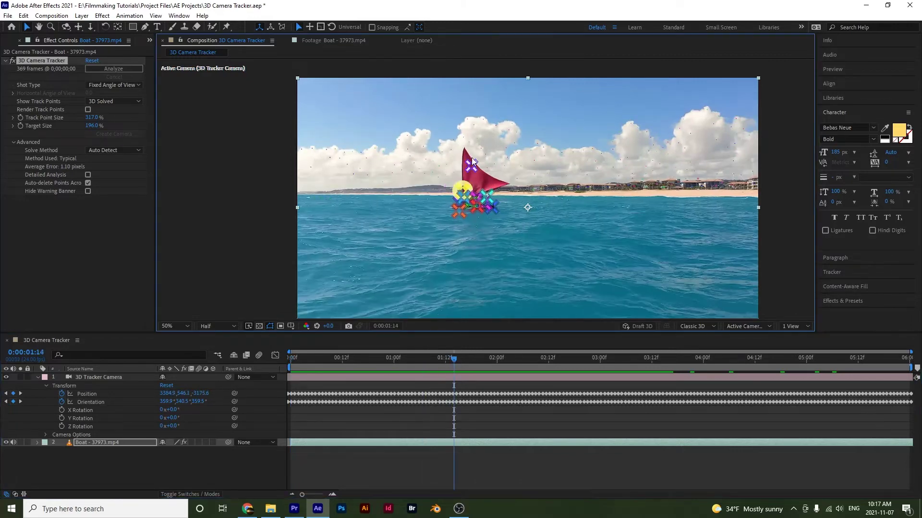
pyautogui.keyDown('shift'); pyautogui.click(471, 165); pyautogui.keyUp('shift')
pyautogui.keyDown('shift'); pyautogui.click(487, 195); pyautogui.keyUp('shift')
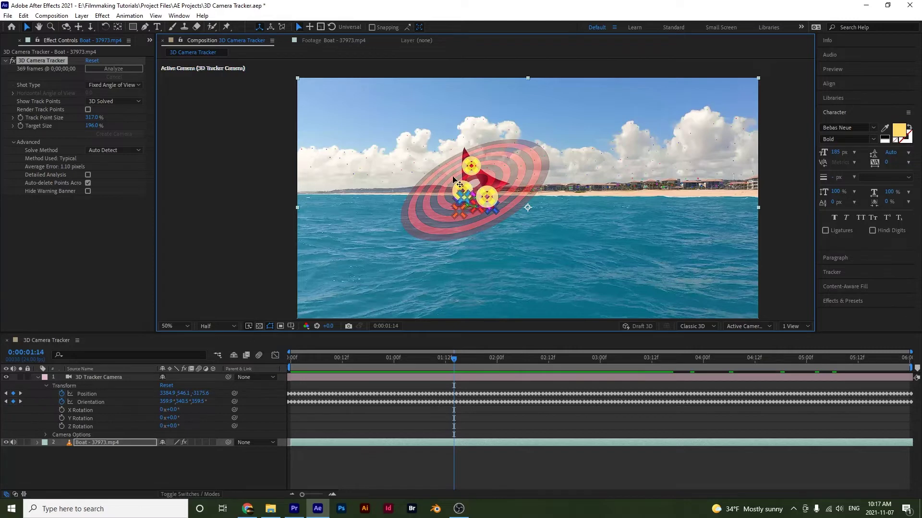
pyautogui.moveTo(474, 187); pyautogui.dragTo(388, 171)
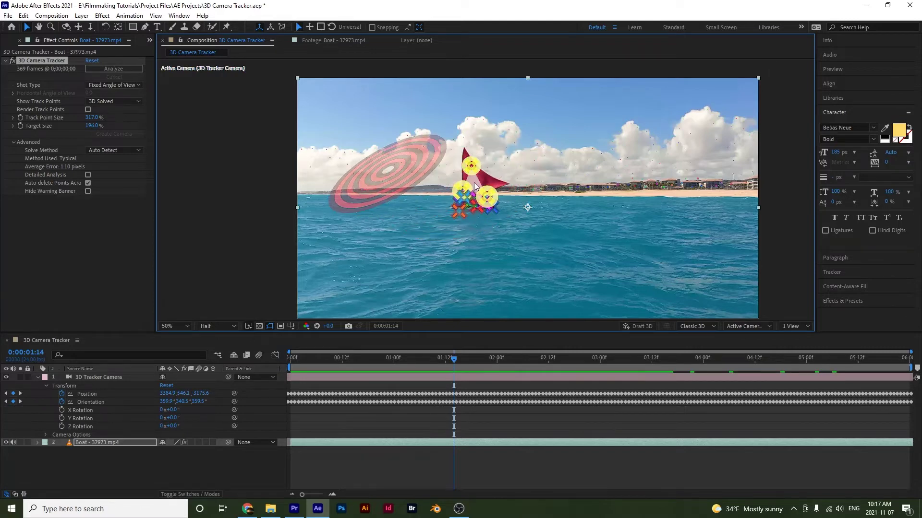
pyautogui.moveTo(387, 358); pyautogui.dragTo(290, 359)
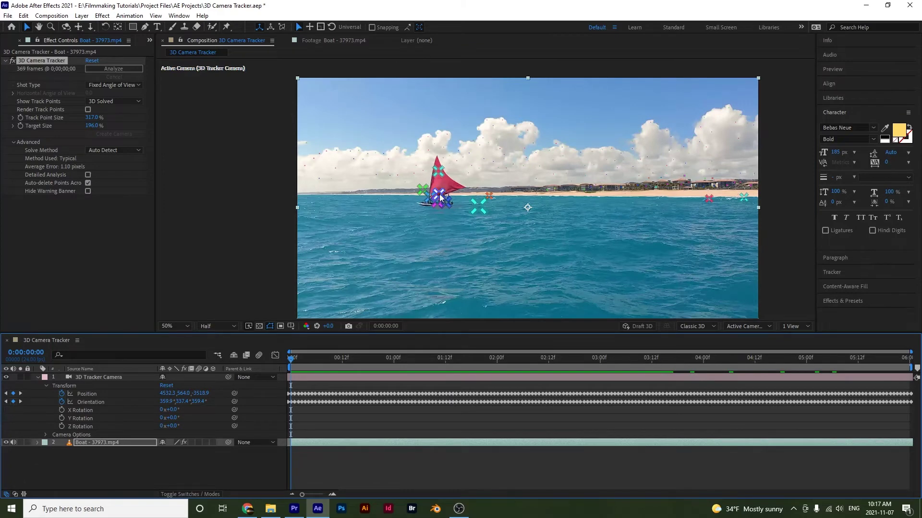
pyautogui.click(418, 190)
pyautogui.moveTo(422, 190); pyautogui.dragTo(462, 172)
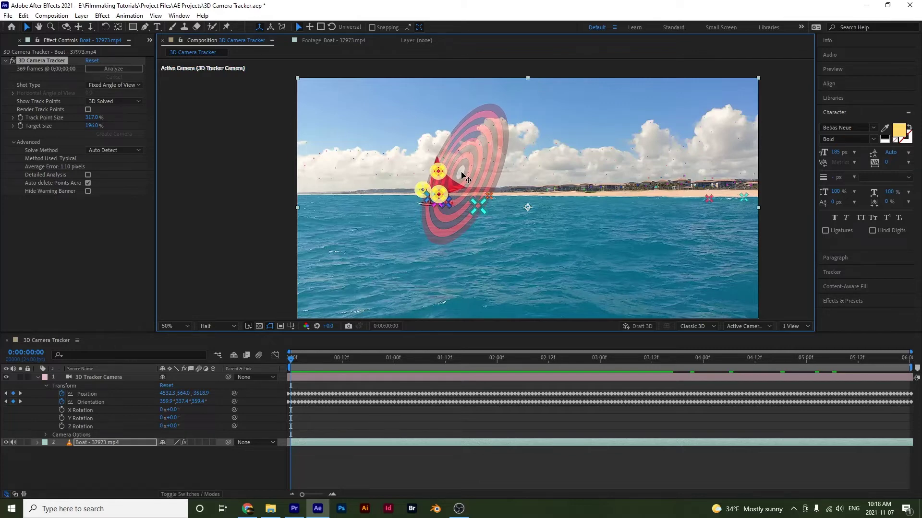
# Create a text layer on the tracked target and move it lower in the scene.
pyautogui.rightClick(463, 176)
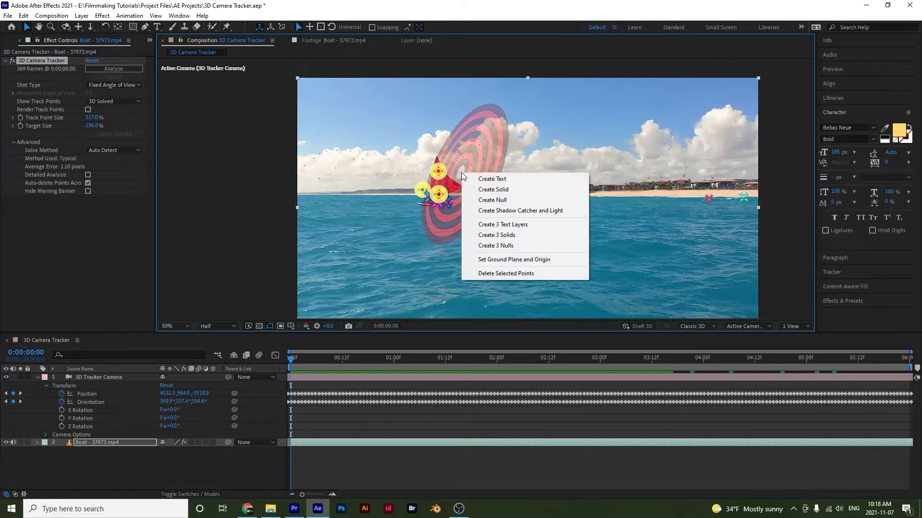
pyautogui.click(509, 182)
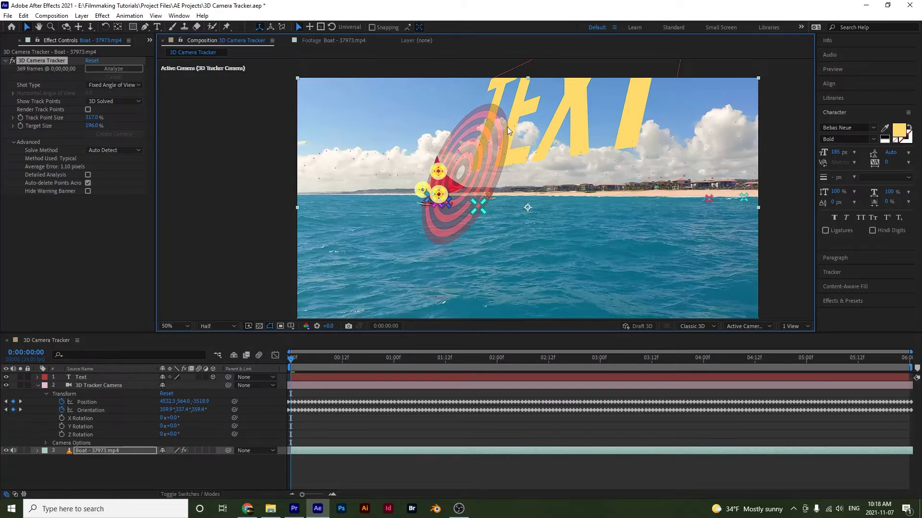
pyautogui.click(82, 378)
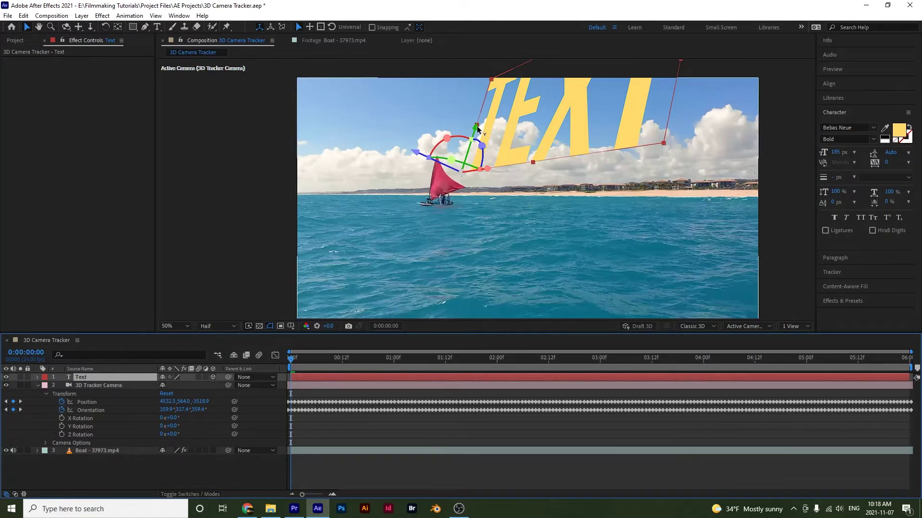
pyautogui.moveTo(478, 128); pyautogui.dragTo(445, 212)
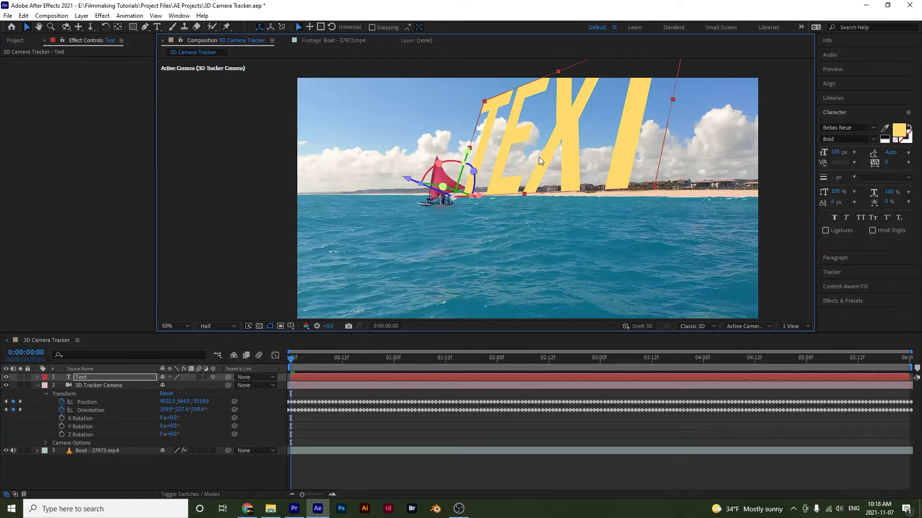
# Set the font size to 105 px and replace the placeholder text with 'Brazil'.
pyautogui.hotkey('ctrl', 't')
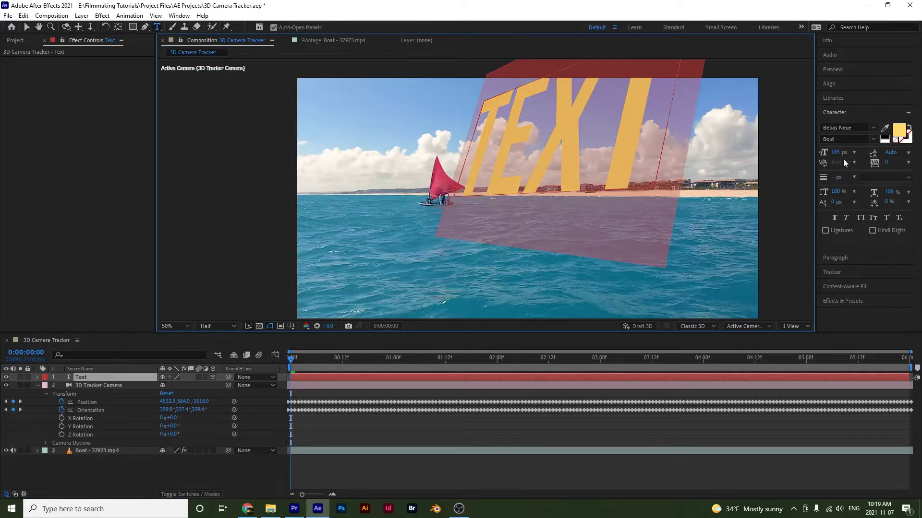
pyautogui.moveTo(836, 152); pyautogui.dragTo(799, 151)
pyautogui.click(534, 173)
pyautogui.hotkey('ctrl', 'a')
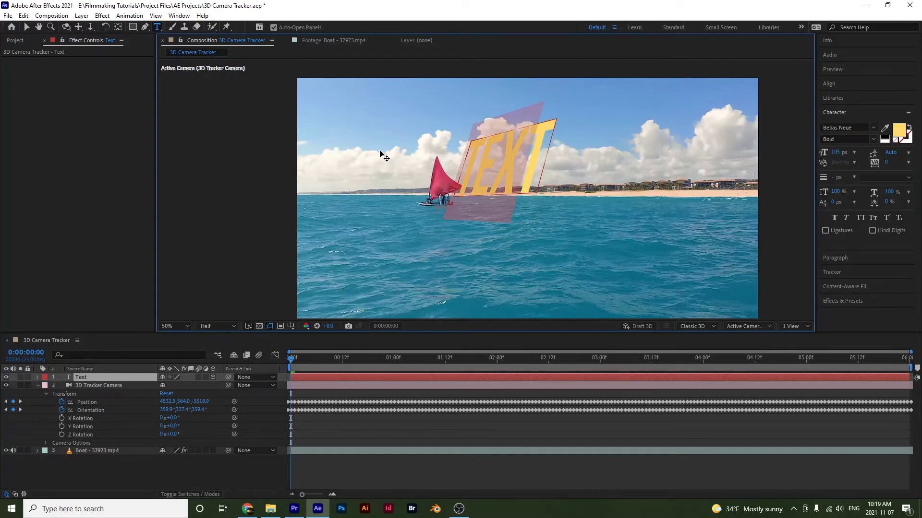
pyautogui.press('BackSpace')
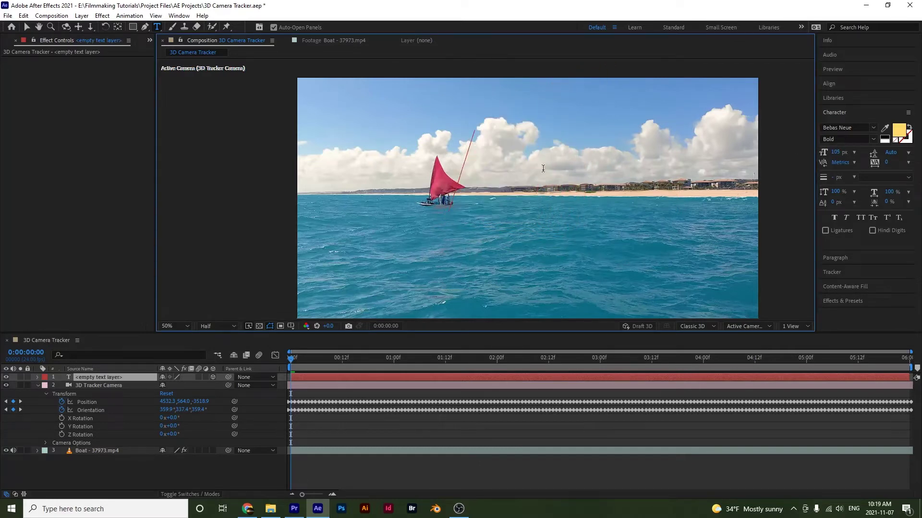
pyautogui.write('Brazil')
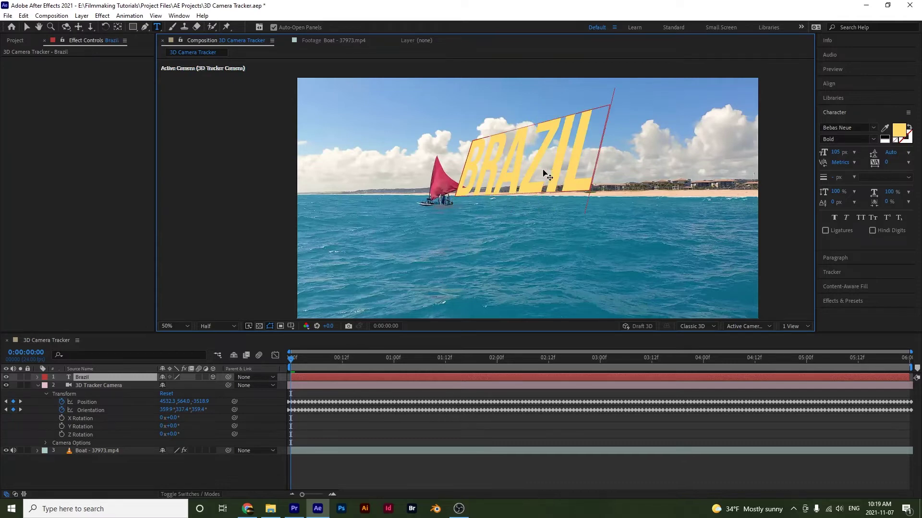
# Rotate the Brazil text layer around its Y axis to about -52°.
pyautogui.click(96, 379)
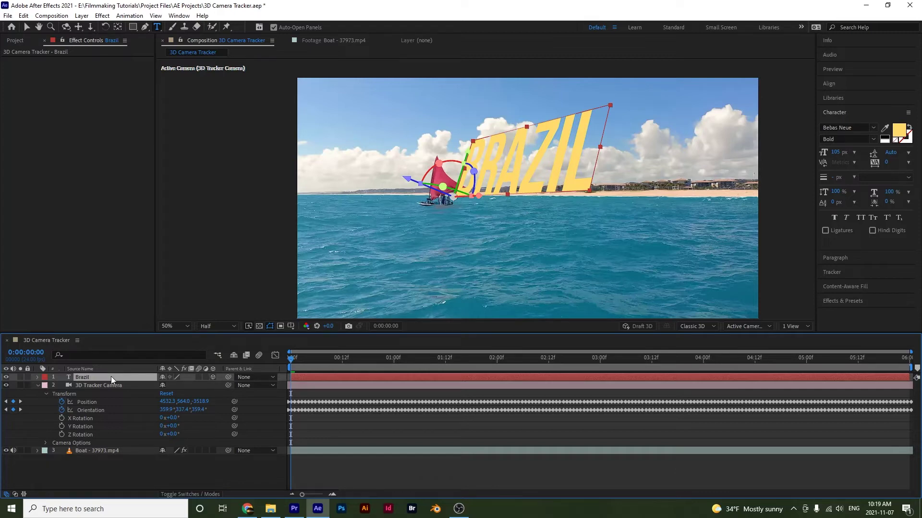
pyautogui.click(37, 378)
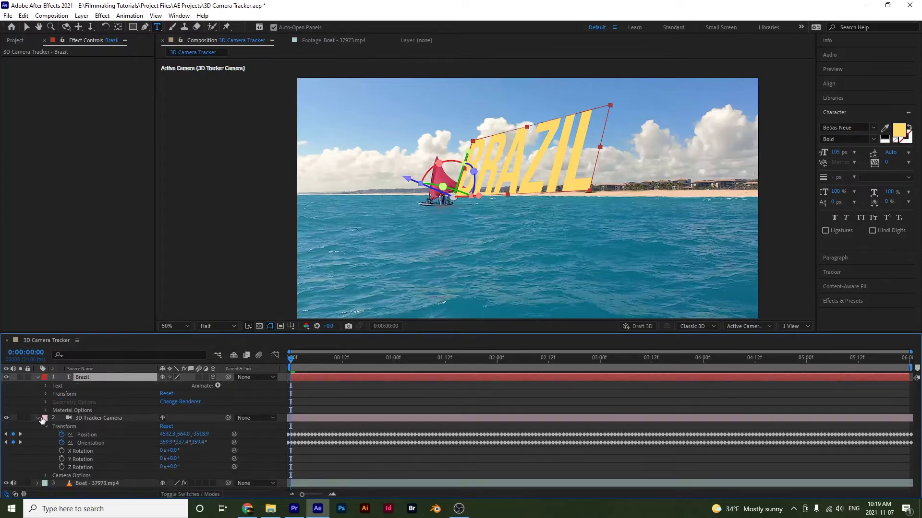
pyautogui.click(45, 393)
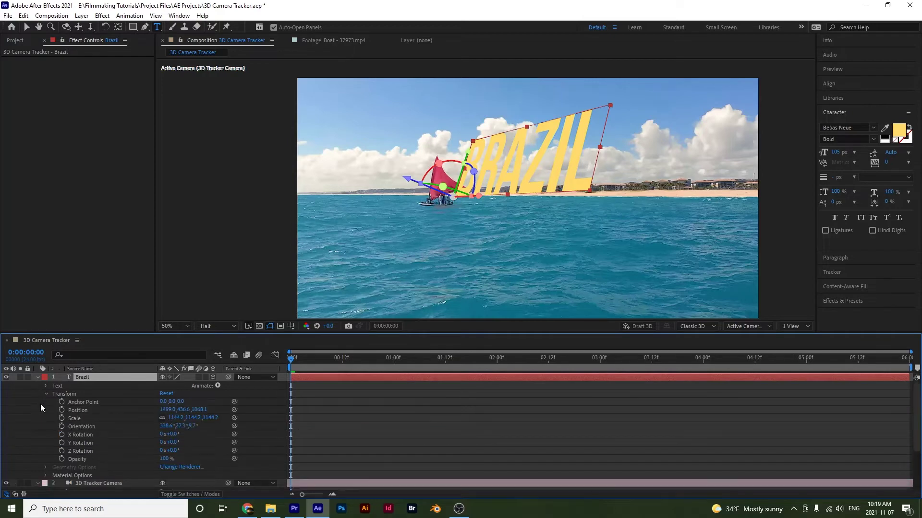
pyautogui.click(91, 424)
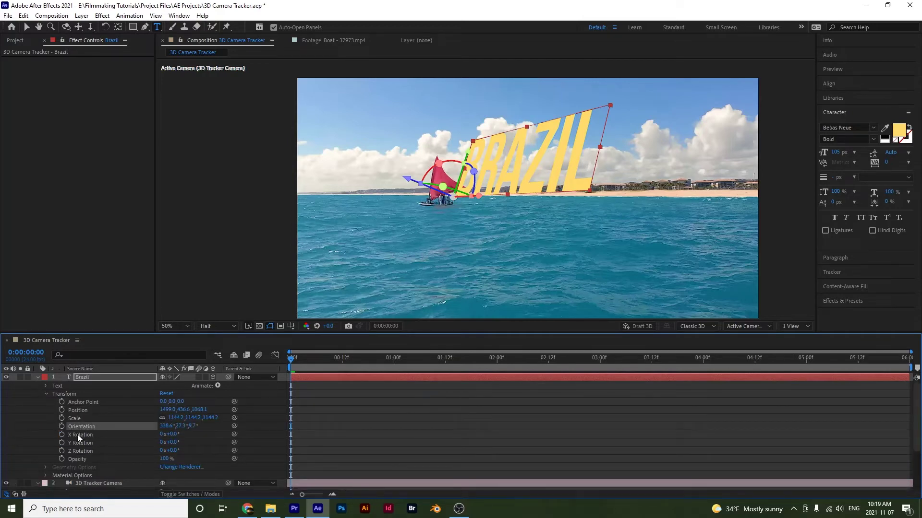
pyautogui.click(82, 444)
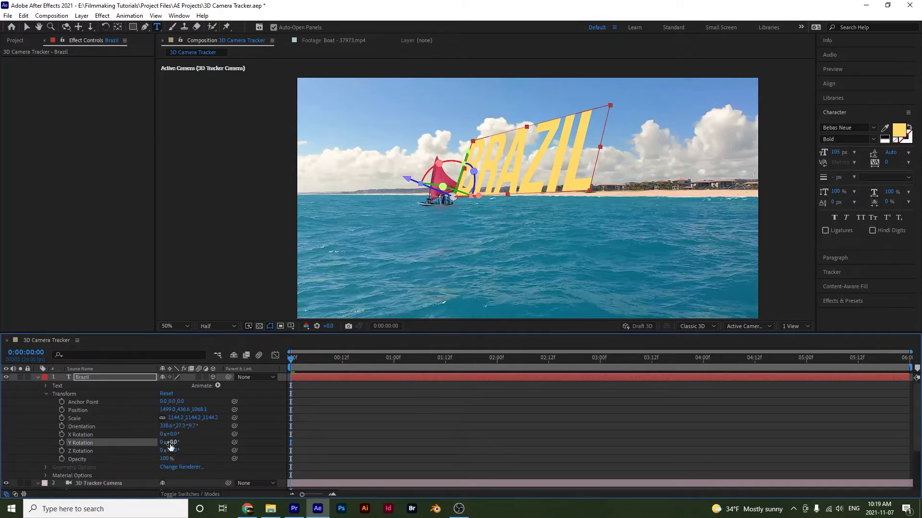
pyautogui.moveTo(170, 447)
pyautogui.mouseDown()
pyautogui.moveTo(127, 448)
pyautogui.moveTo(168, 451)
pyautogui.mouseUp()
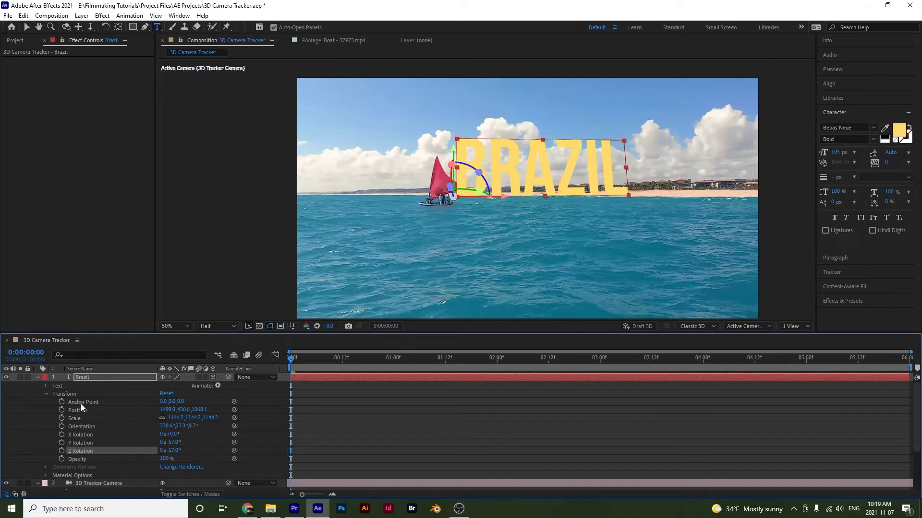
# Raise BRAZIL to Position Y 255.6, tilt Z rotation to -15°, and preview the clip.
pyautogui.click(86, 410)
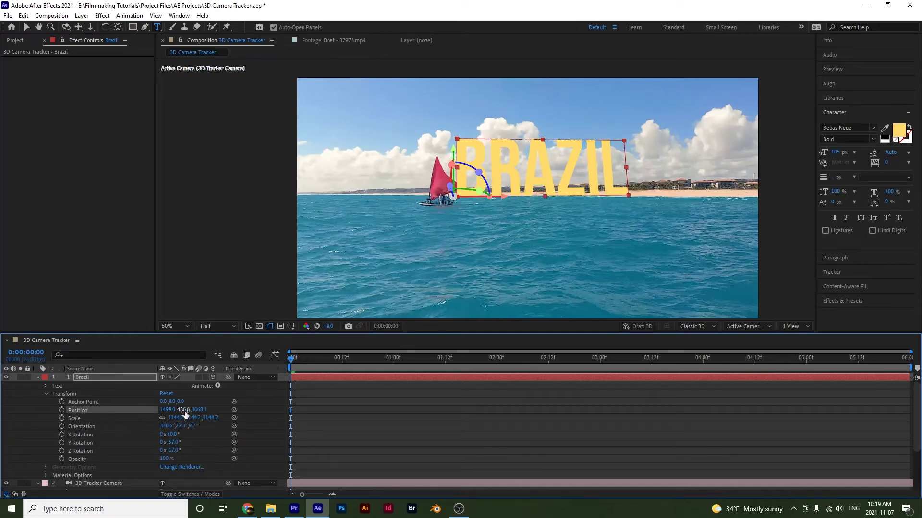
pyautogui.moveTo(180, 411); pyautogui.dragTo(187, 411)
pyautogui.moveTo(174, 442); pyautogui.dragTo(175, 449)
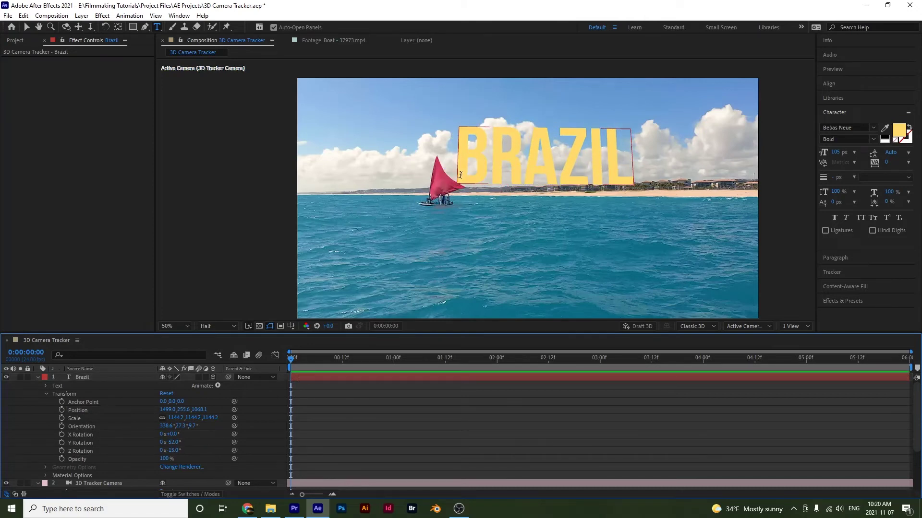
pyautogui.press('space')
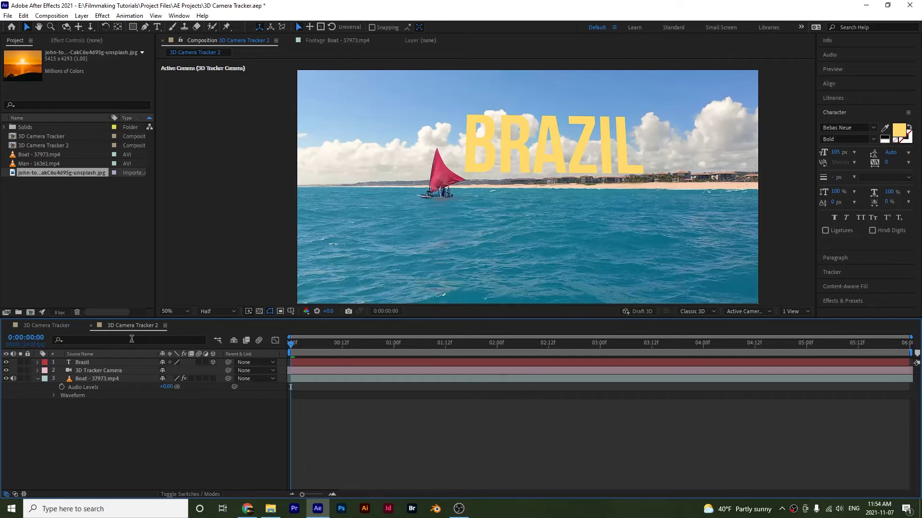
# Select the Boat layer and show its 3D Camera Tracker track points over the footage.
pyautogui.click(103, 378)
pyautogui.click(102, 380)
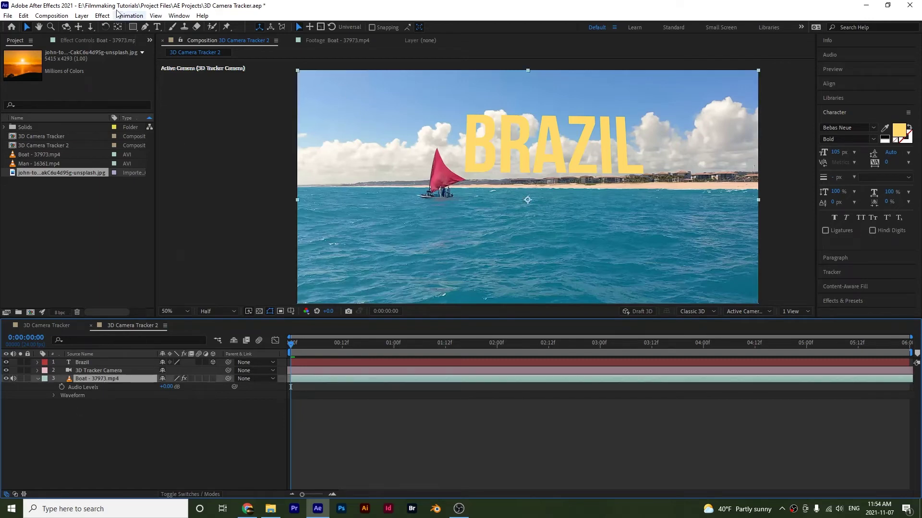
pyautogui.click(91, 39)
pyautogui.click(45, 60)
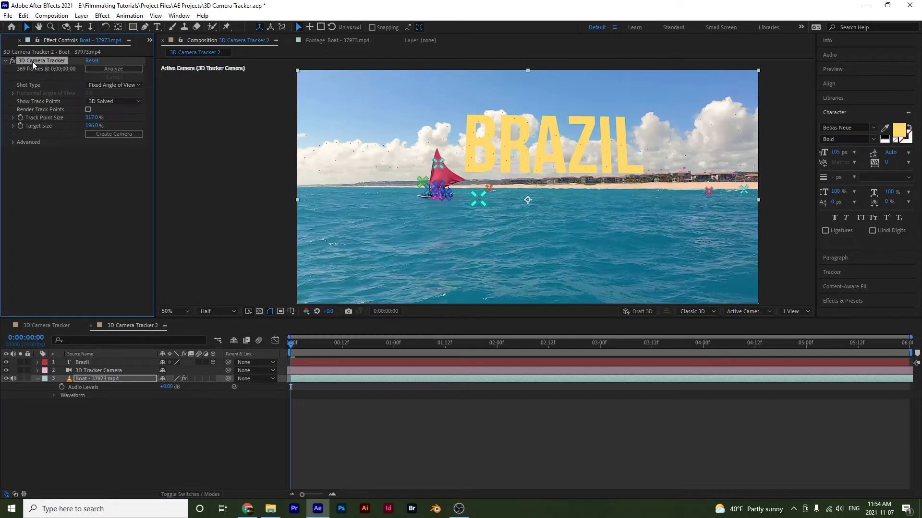
# Pick track points beside the sailboat and create a null and camera from them.
pyautogui.click(423, 183)
pyautogui.keyDown('shift'); pyautogui.click(438, 164); pyautogui.keyUp('shift')
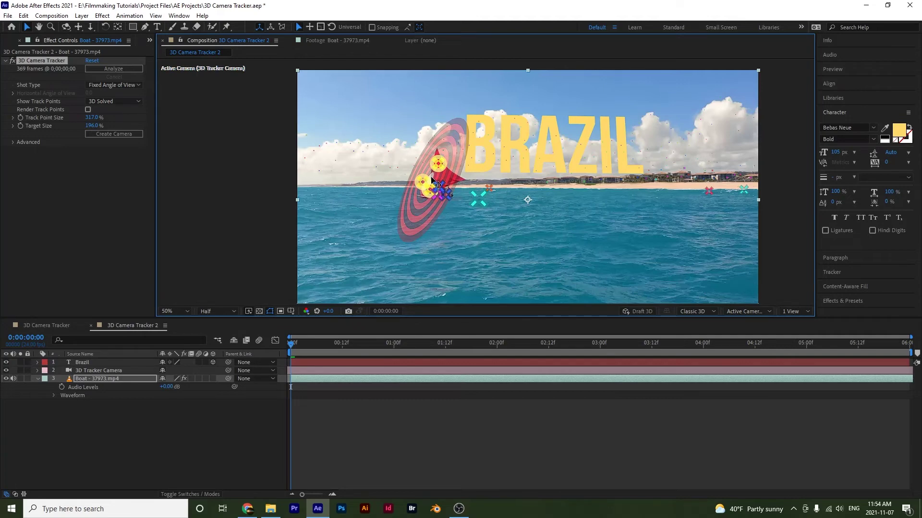
pyautogui.rightClick(433, 181)
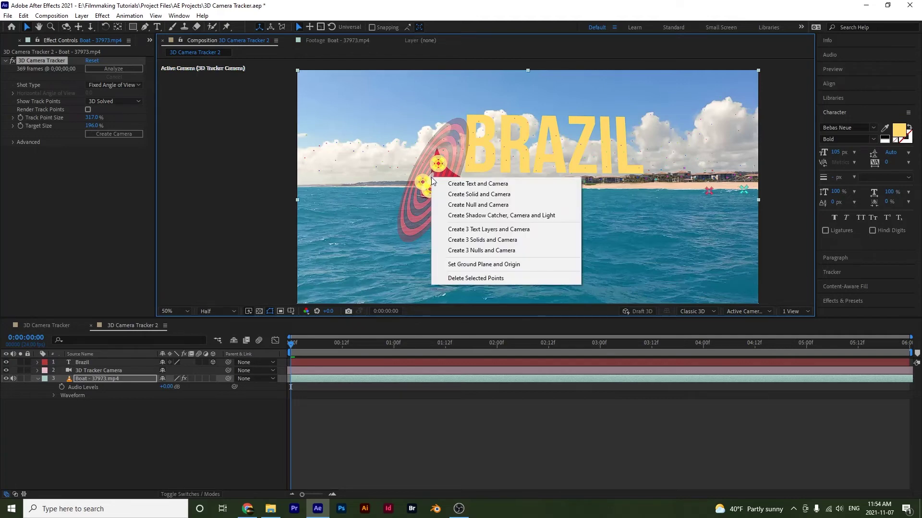
pyautogui.click(456, 206)
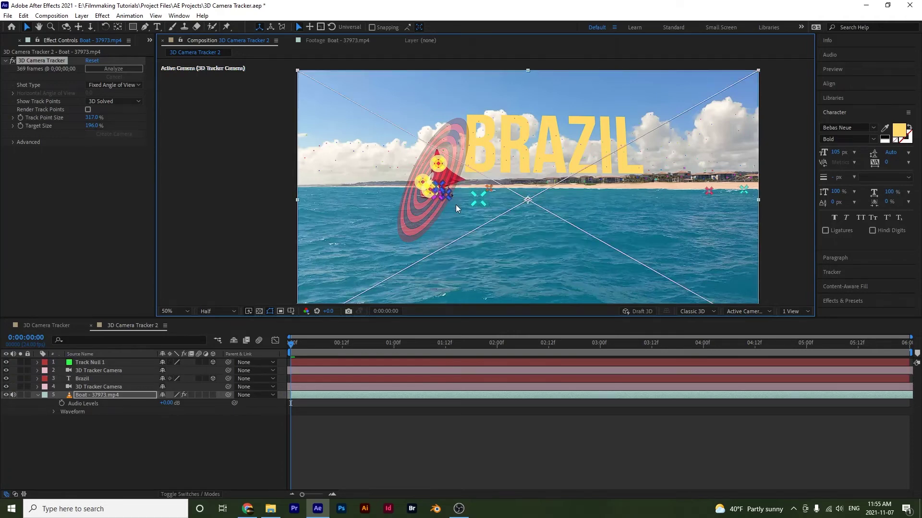
# Add the sunset jpg from the Project panel as the top layer of the timeline.
pyautogui.click(215, 363)
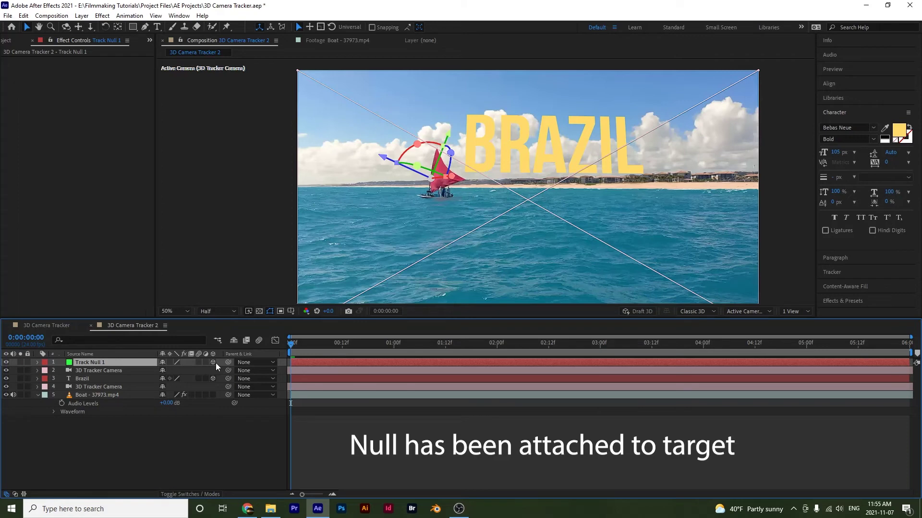
pyautogui.click(6, 40)
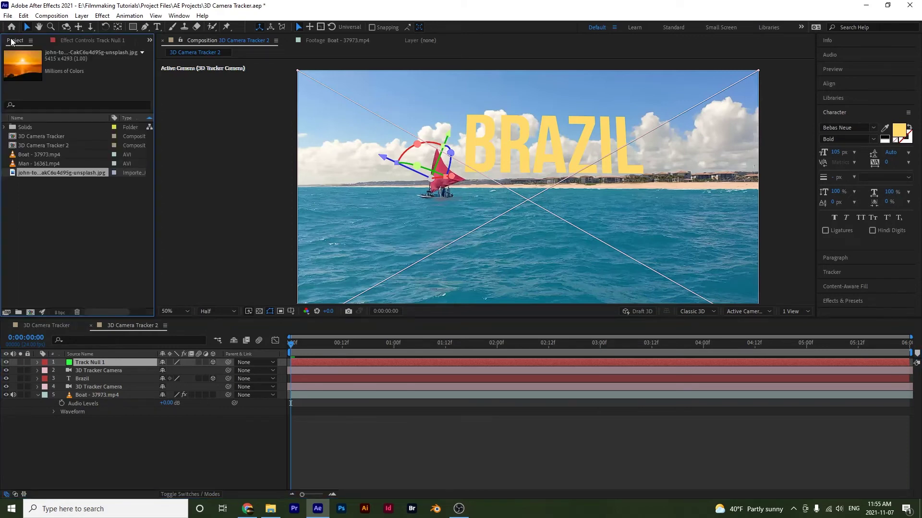
pyautogui.click(68, 174)
pyautogui.moveTo(68, 171); pyautogui.dragTo(96, 361)
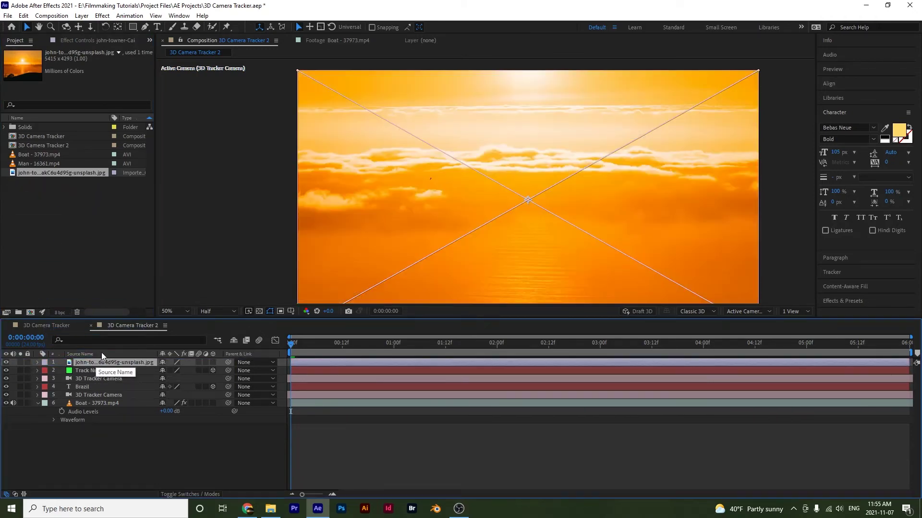
# Make the sunset image a 3D layer and scale it down to 26%.
pyautogui.click(213, 362)
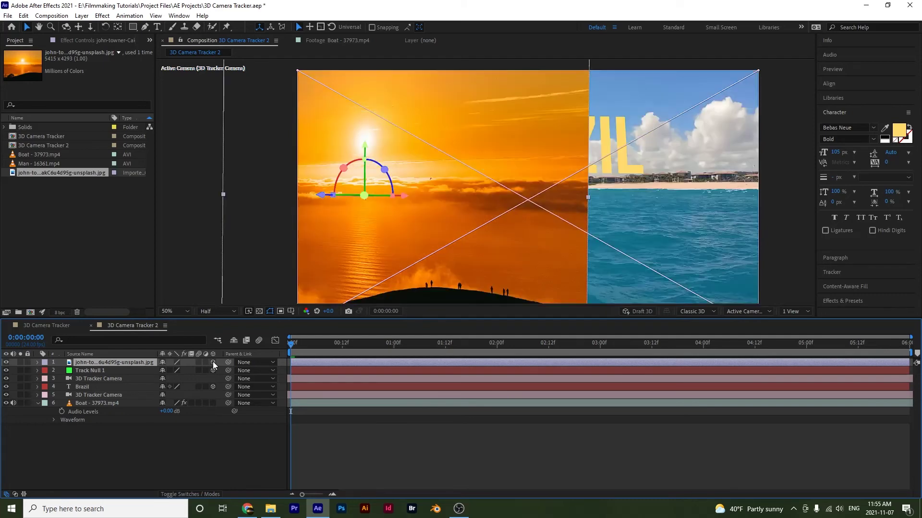
pyautogui.press('s')
pyautogui.moveTo(176, 371); pyautogui.dragTo(136, 367)
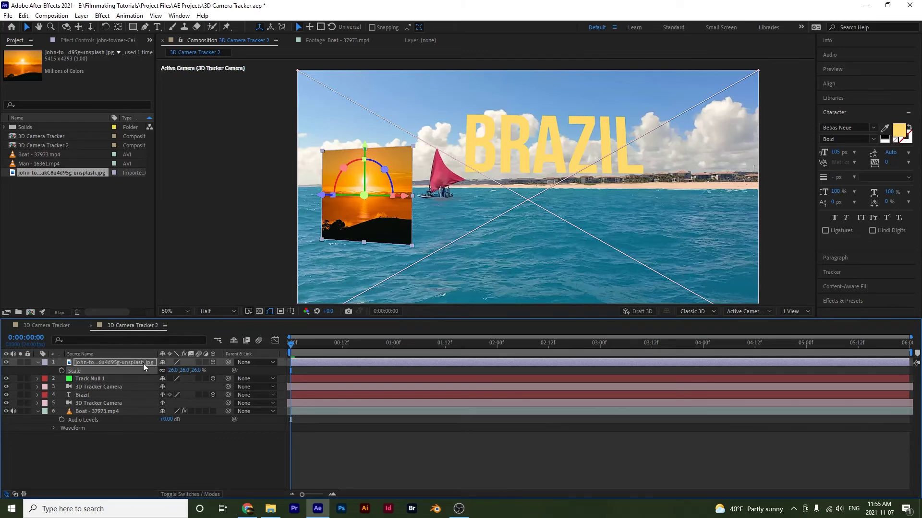
pyautogui.click(143, 362)
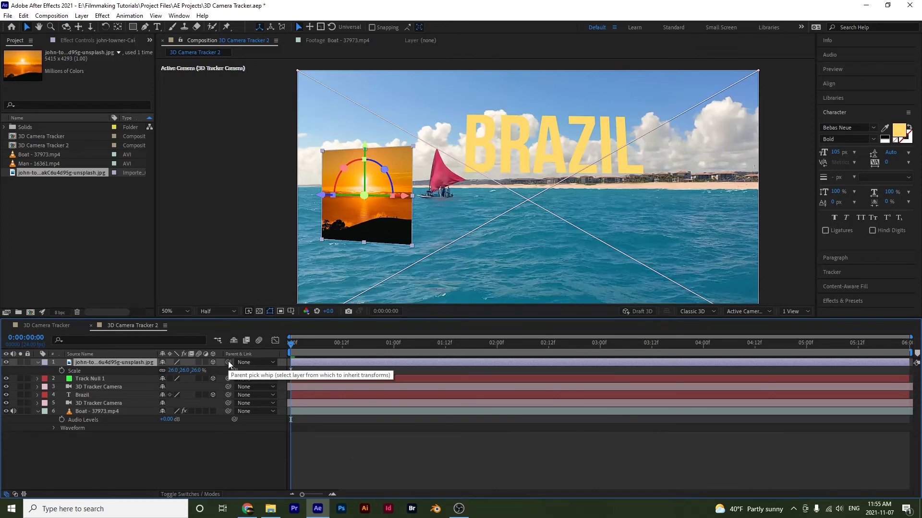
# Pick-whip the sunset layer to Track Null 1, undo the first link, then re-parent it to Track Null 1.
pyautogui.moveTo(229, 364); pyautogui.dragTo(134, 379)
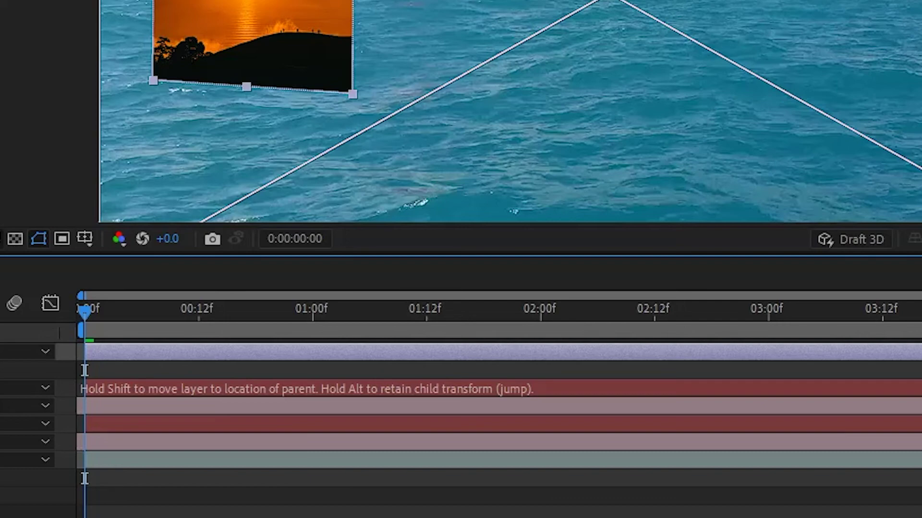
pyautogui.moveTo(135, 379); pyautogui.dragTo(134, 379)
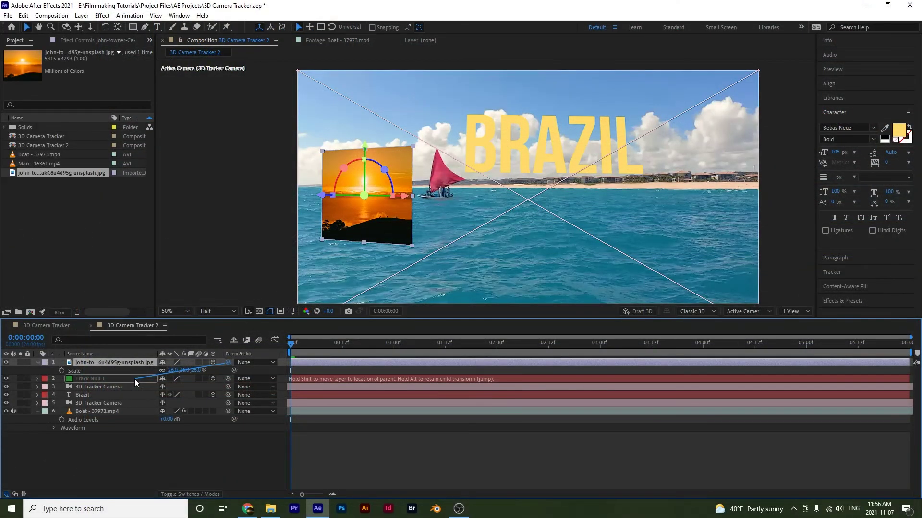
pyautogui.moveTo(135, 378); pyautogui.dragTo(135, 379)
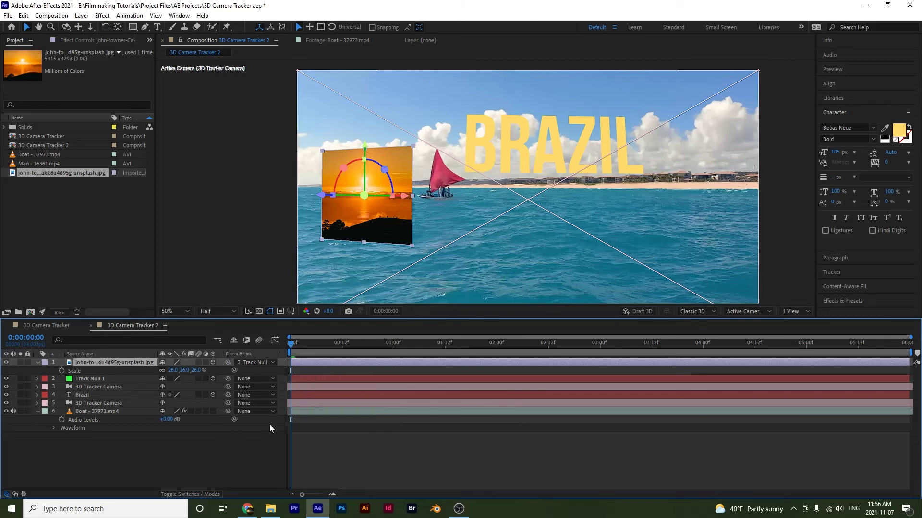
pyautogui.hotkey('ctrl', 'z')
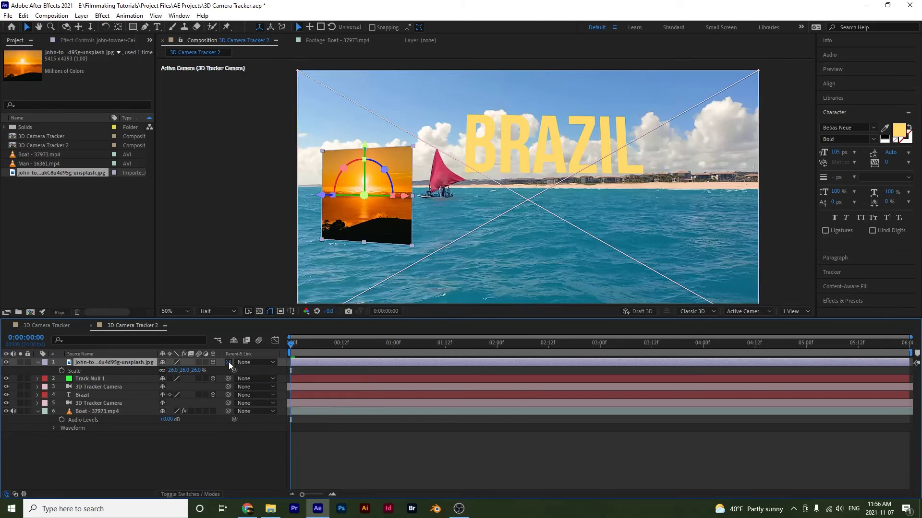
pyautogui.moveTo(228, 362); pyautogui.dragTo(105, 378)
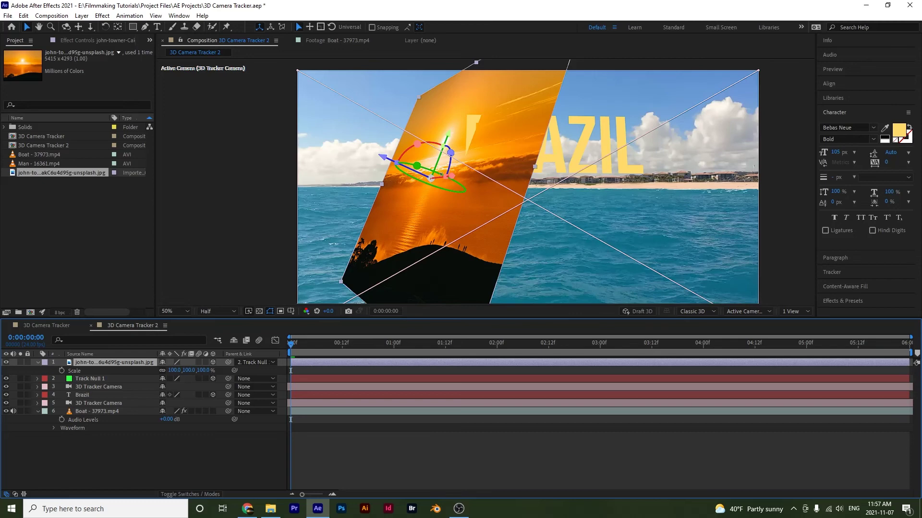
# Scale the sunset image to 22% and set its Orientation to 0°, 281°, 340°.
pyautogui.moveTo(174, 370); pyautogui.dragTo(161, 377)
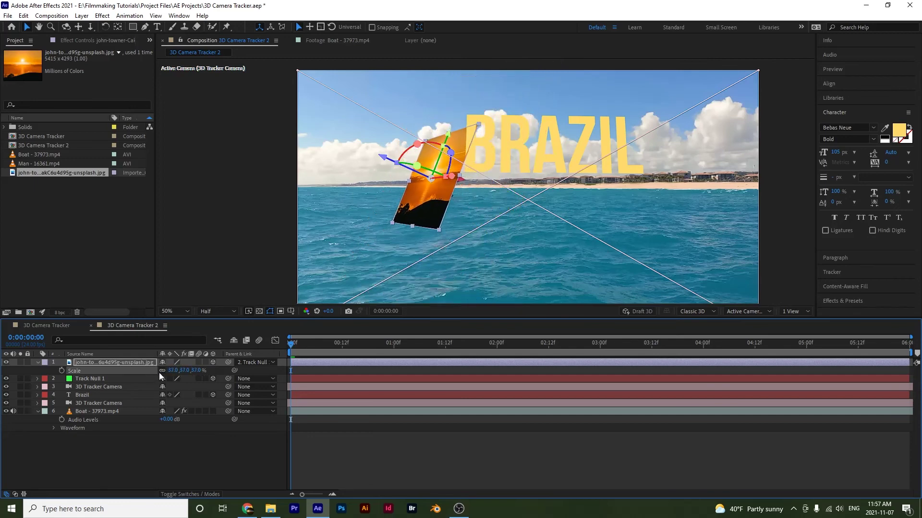
pyautogui.press('r')
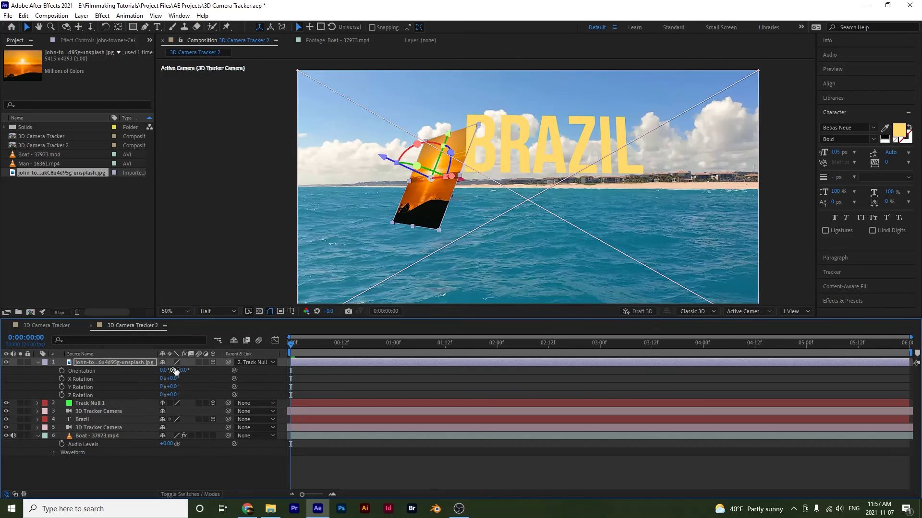
pyautogui.moveTo(175, 371); pyautogui.dragTo(196, 379)
pyautogui.hotkey('shift', 'p')
pyautogui.press('s')
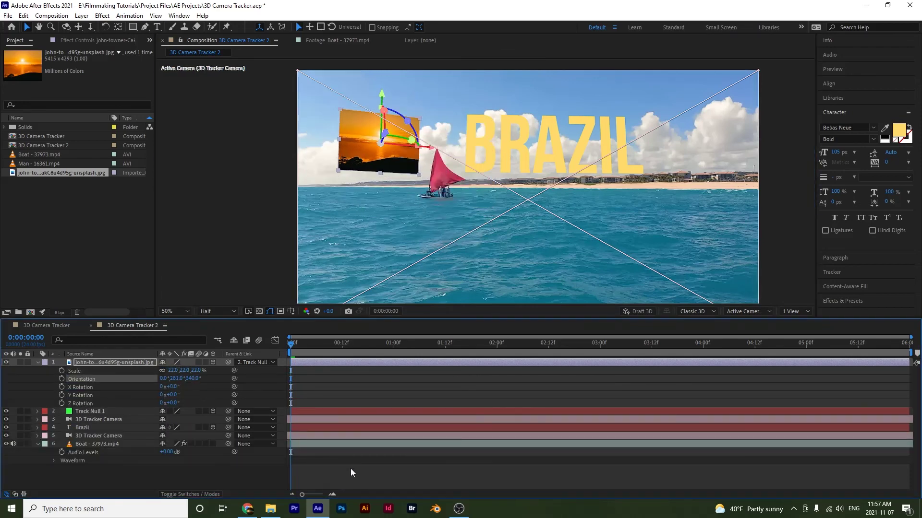
# Deselect the layer and preview the tracked composition.
pyautogui.click(351, 469)
pyautogui.press('space')
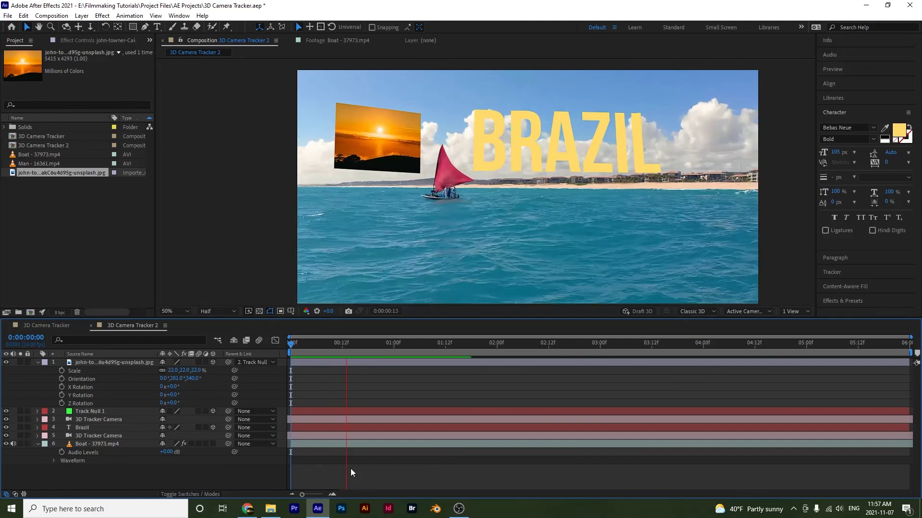
pyautogui.press('space')
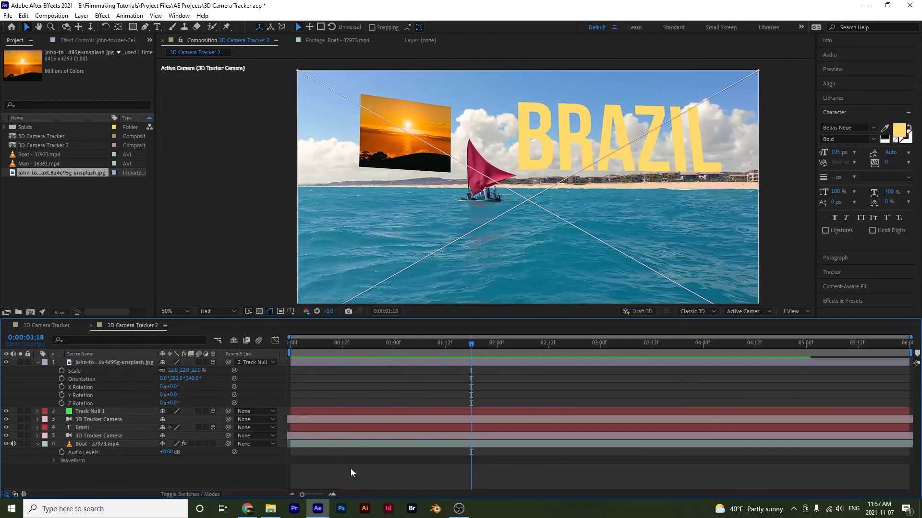